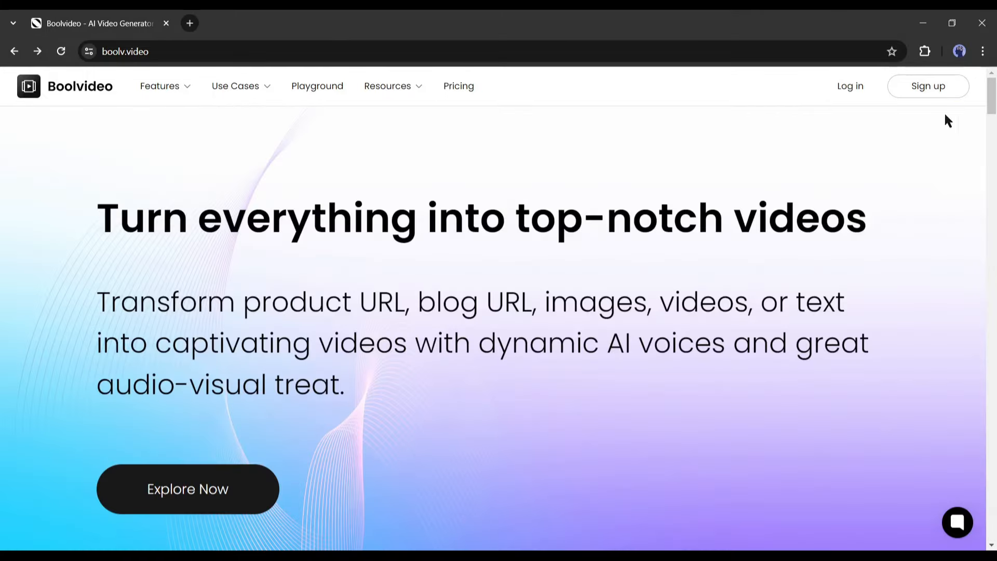
Log in to the Boolvideo account using the Google sign-in option.
{"action": "left_click", "coordinate": [851, 86]}
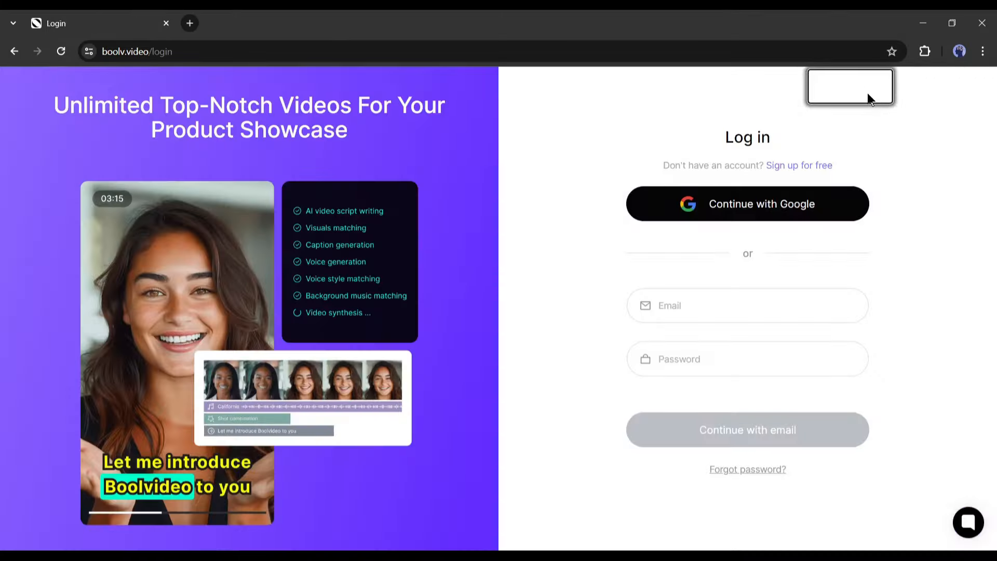
{"action": "left_click", "coordinate": [773, 213]}
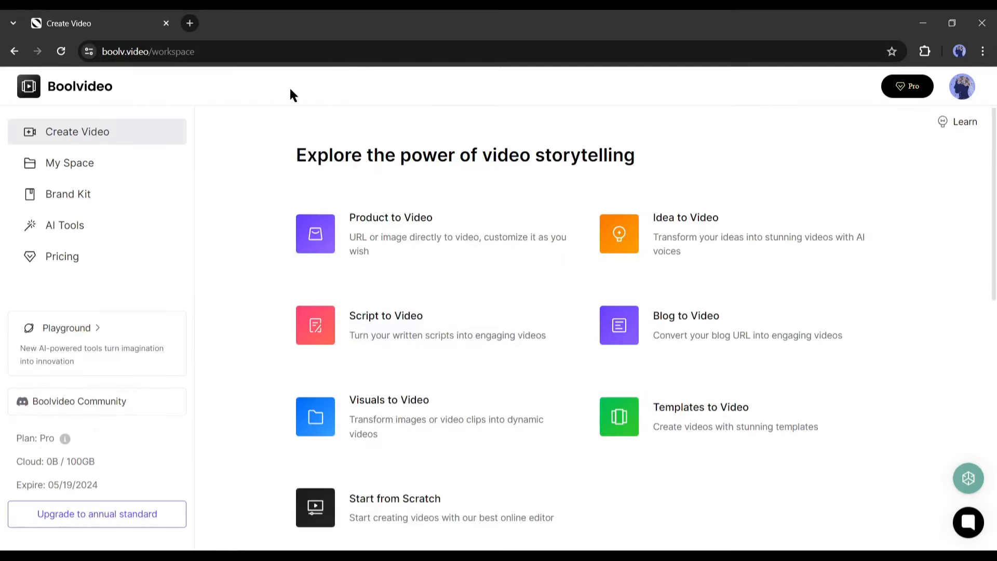
Start a Product to Video project from the workspace and activate the product URL field.
{"action": "scroll", "coordinate": [557, 349], "scroll_direction": "down", "scroll_amount": 7}
{"action": "scroll", "coordinate": [846, 421], "scroll_direction": "down", "scroll_amount": 3}
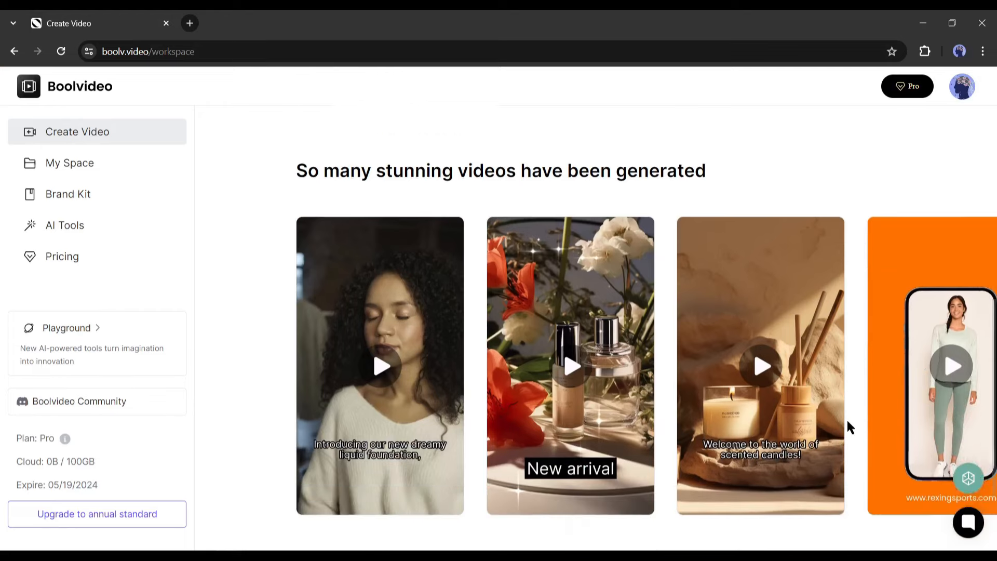
{"action": "scroll", "coordinate": [831, 416], "scroll_direction": "up", "scroll_amount": 9}
{"action": "scroll", "coordinate": [776, 411], "scroll_direction": "up", "scroll_amount": 1}
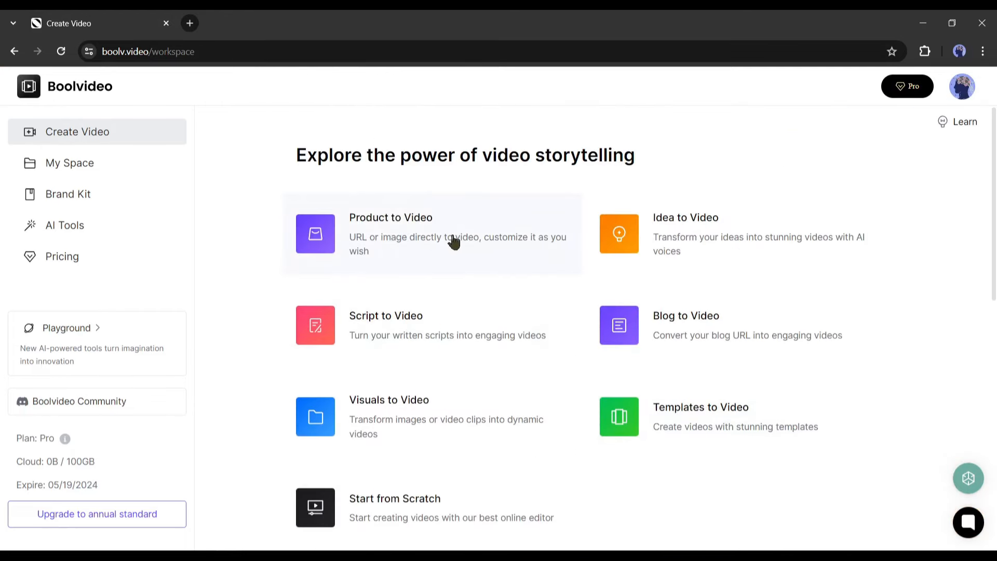
{"action": "left_click", "coordinate": [431, 240]}
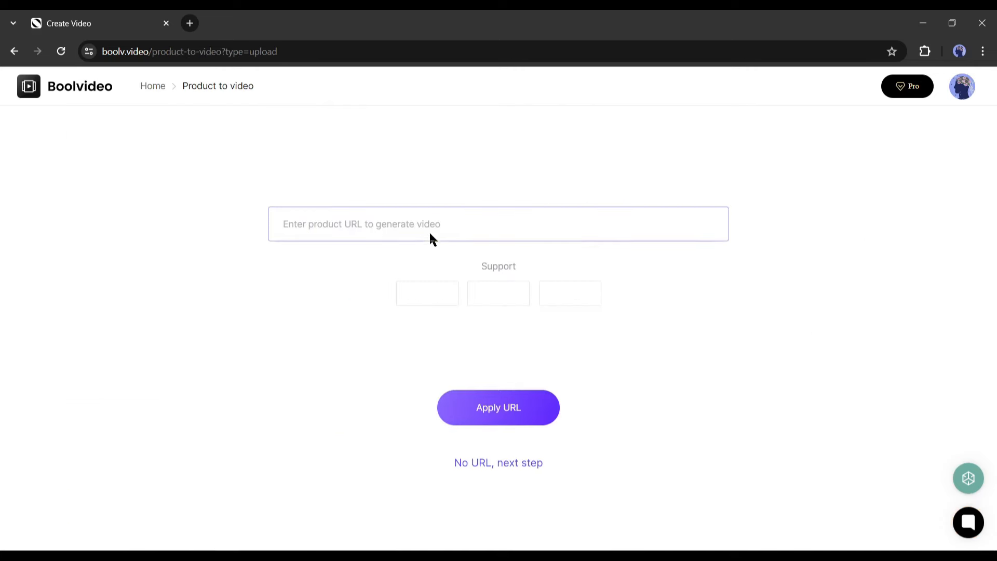
{"action": "left_click", "coordinate": [318, 225]}
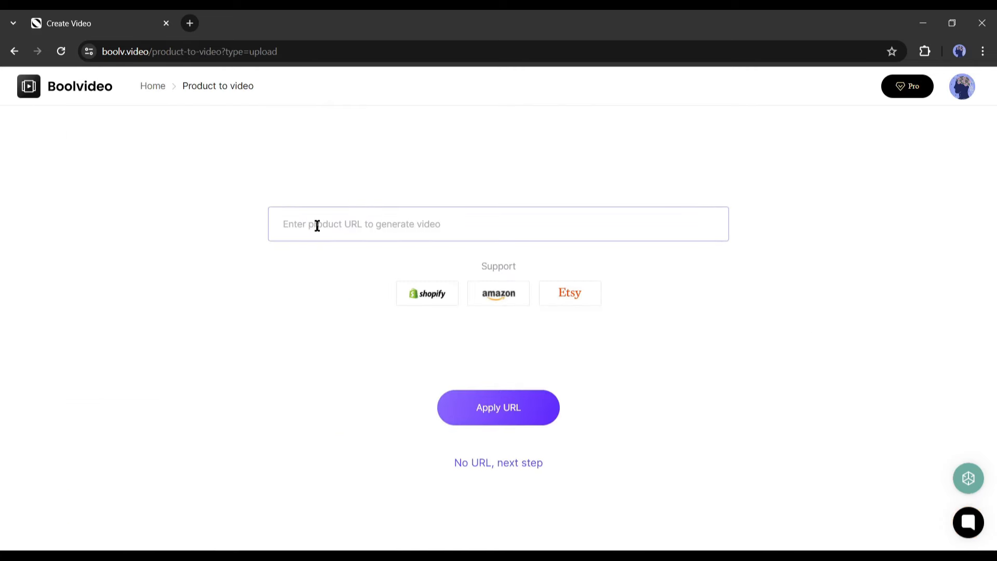
{"action": "left_click", "coordinate": [317, 226]}
{"action": "left_click", "coordinate": [310, 180]}
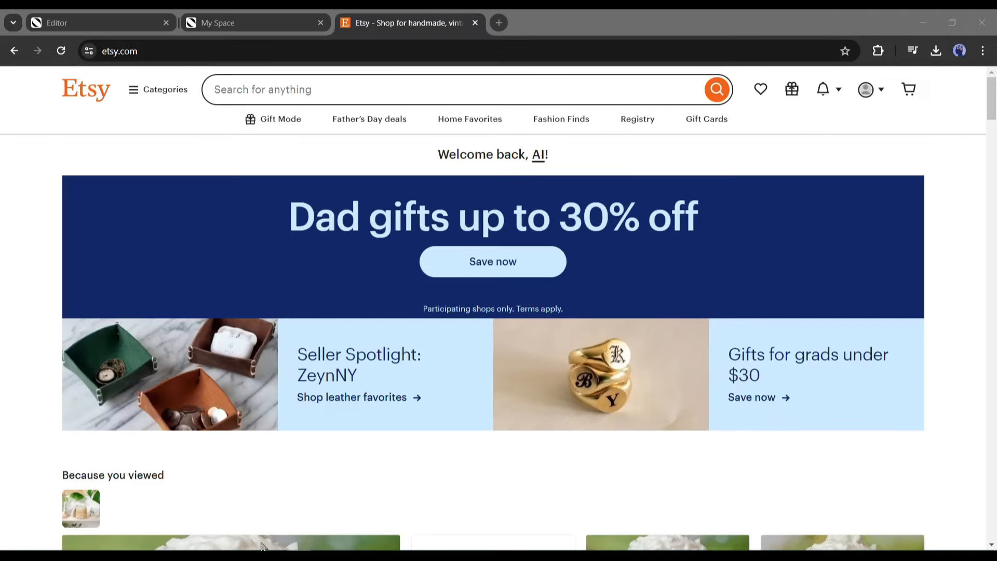
Browse Etsy's home page for products, and look through the Organic Magnesium Lotion listing and its reviews.
{"action": "left_click", "coordinate": [341, 507]}
{"action": "scroll", "coordinate": [608, 265], "scroll_direction": "down", "scroll_amount": 7}
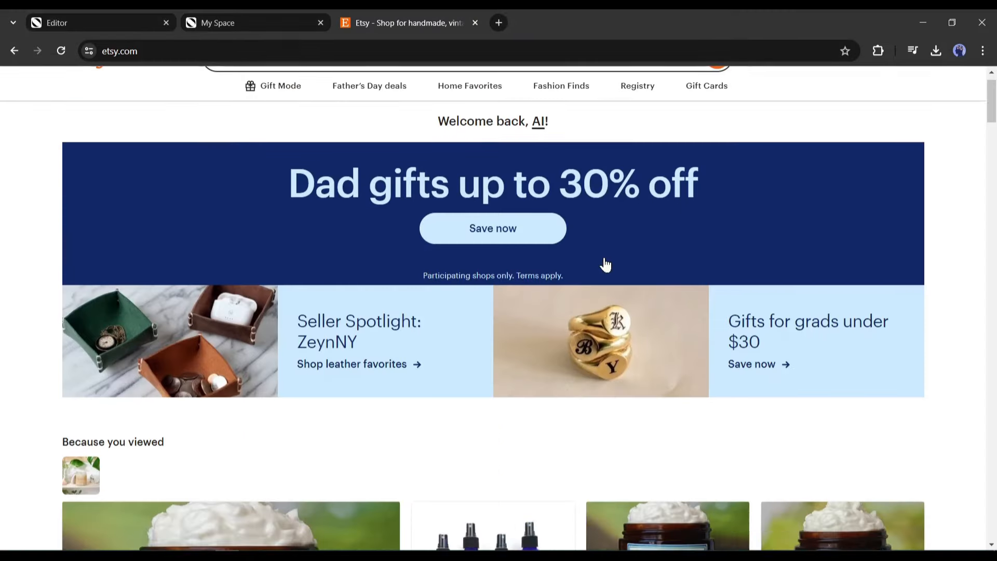
{"action": "scroll", "coordinate": [605, 264], "scroll_direction": "down", "scroll_amount": 10}
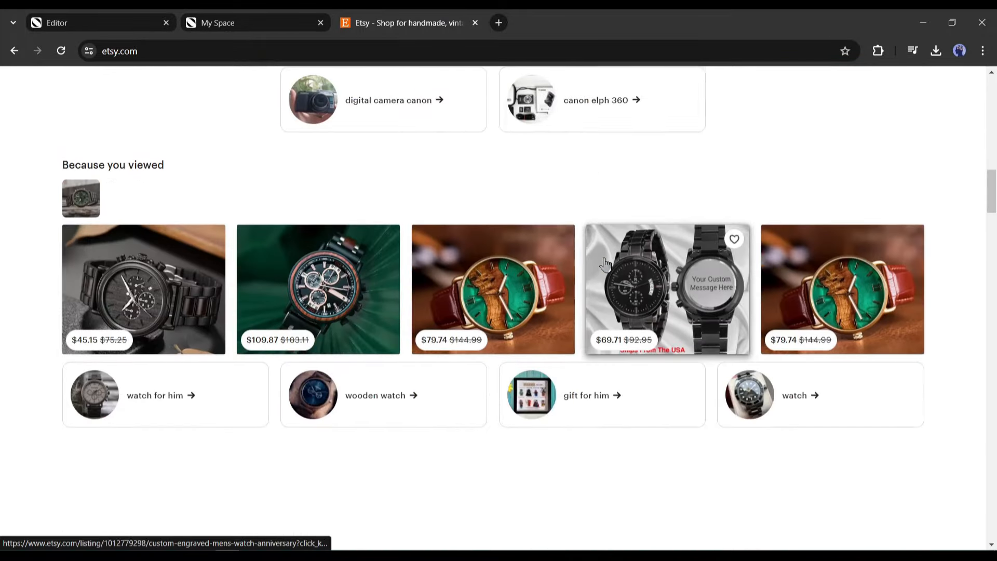
{"action": "scroll", "coordinate": [605, 264], "scroll_direction": "down", "scroll_amount": 7}
{"action": "scroll", "coordinate": [606, 263], "scroll_direction": "down", "scroll_amount": 6}
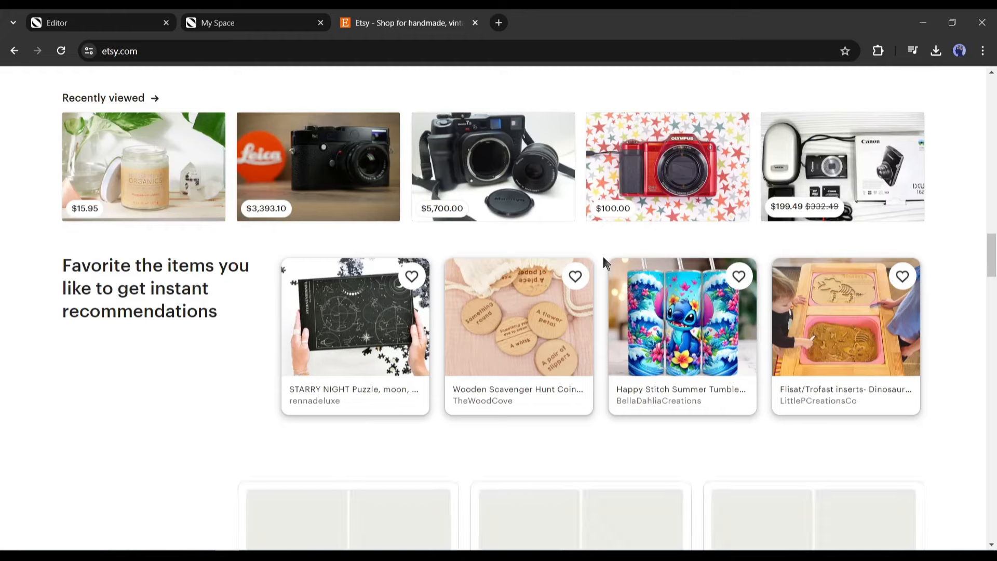
{"action": "scroll", "coordinate": [605, 258], "scroll_direction": "down", "scroll_amount": 6}
{"action": "scroll", "coordinate": [604, 259], "scroll_direction": "down", "scroll_amount": 4}
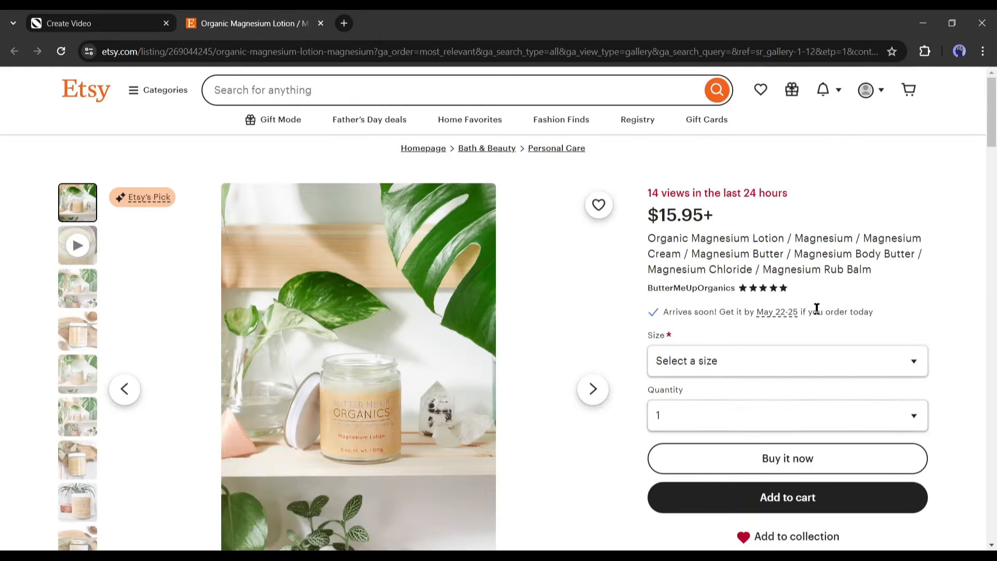
{"action": "scroll", "coordinate": [817, 309], "scroll_direction": "down", "scroll_amount": 8}
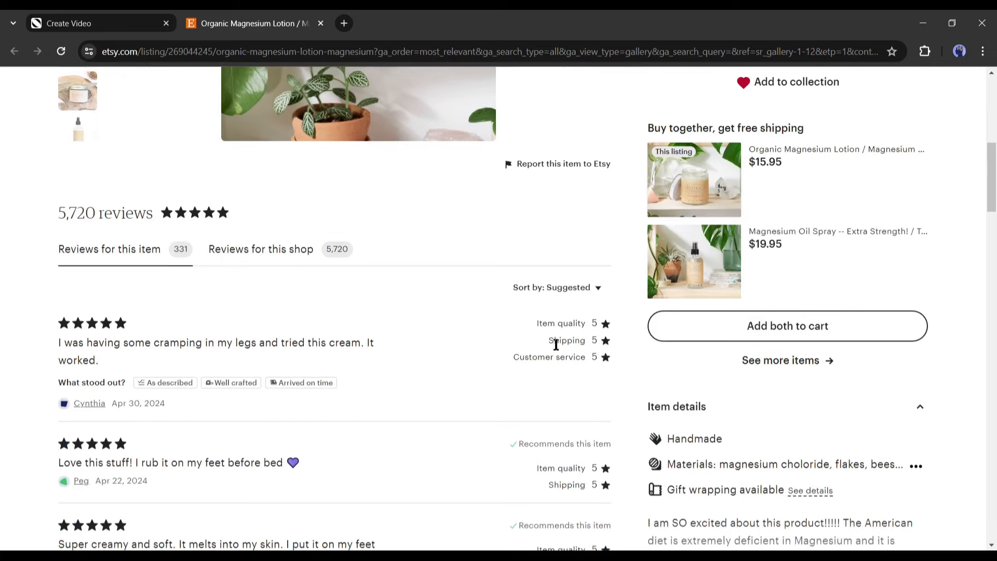
{"action": "scroll", "coordinate": [556, 344], "scroll_direction": "down", "scroll_amount": 2}
{"action": "scroll", "coordinate": [565, 340], "scroll_direction": "up", "scroll_amount": 10}
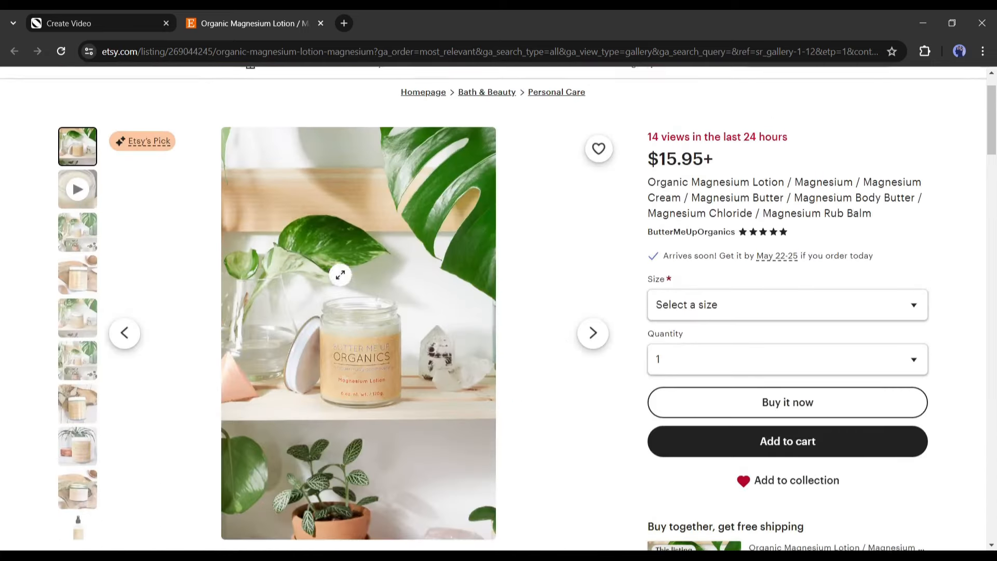
Copy the Organic Magnesium Lotion listing's URL from Etsy and apply it as the product URL in Boolvideo.
{"action": "left_click", "coordinate": [314, 45]}
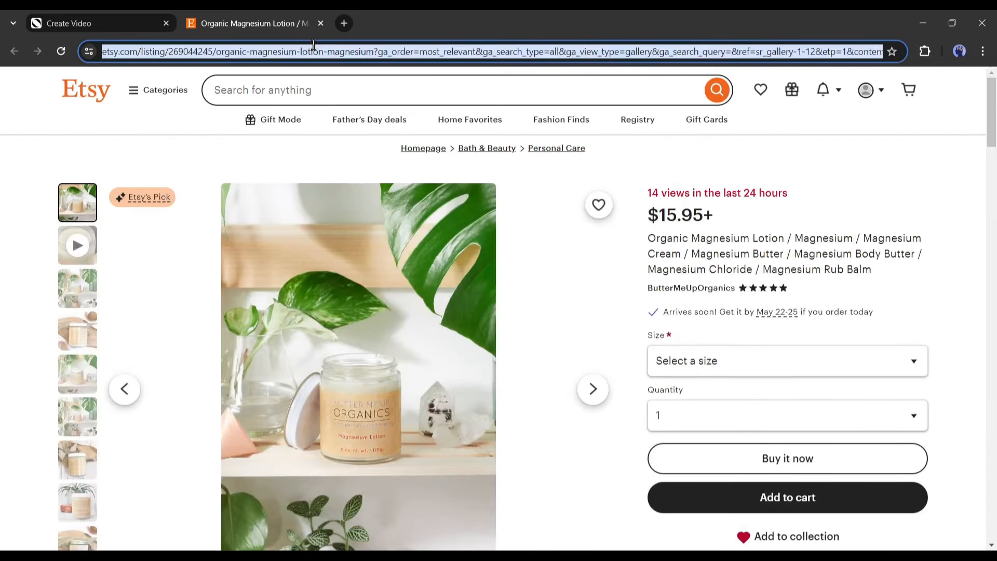
{"action": "left_click", "coordinate": [115, 21]}
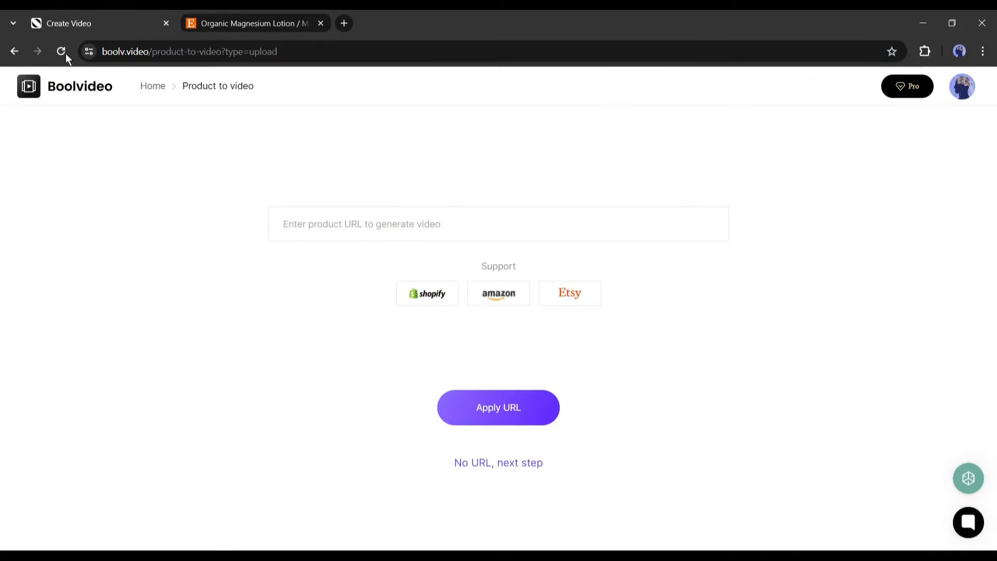
{"action": "left_click", "coordinate": [385, 213]}
{"action": "key", "text": "ctrl+v"}
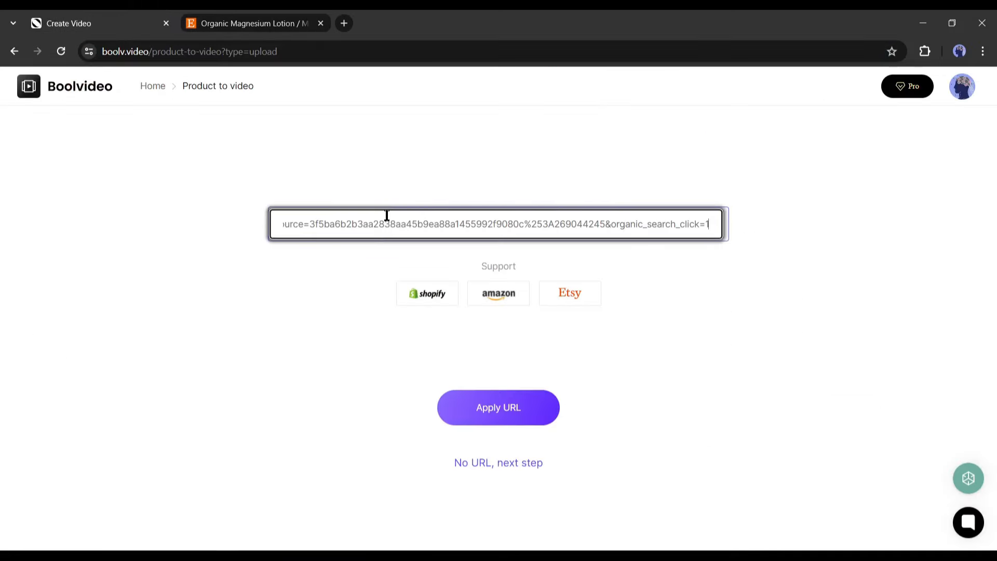
{"action": "left_click", "coordinate": [236, 386]}
{"action": "left_click", "coordinate": [511, 407]}
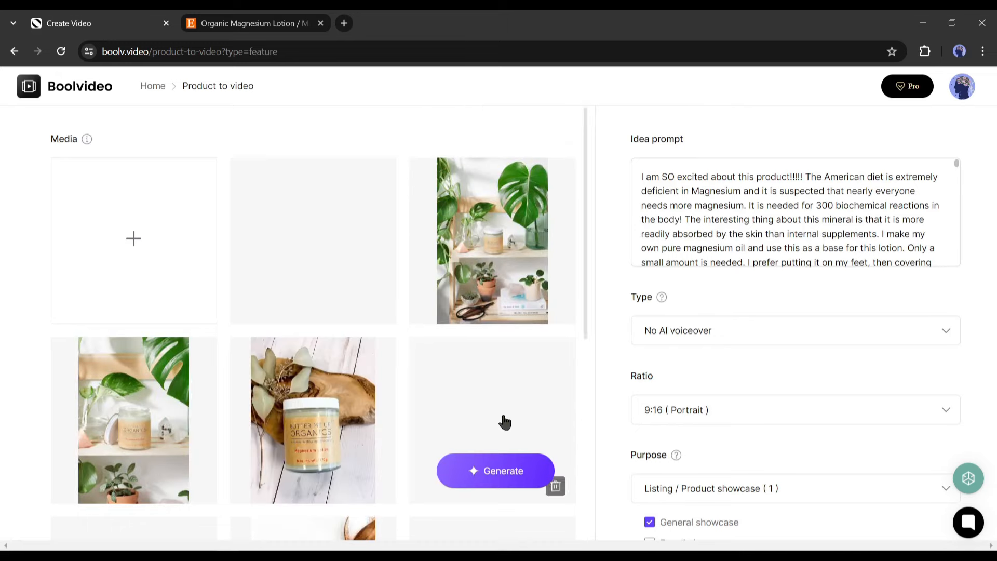
Review the imported product images, the sources for adding media, and the full idea prompt text.
{"action": "scroll", "coordinate": [350, 357], "scroll_direction": "down", "scroll_amount": 7}
{"action": "scroll", "coordinate": [350, 356], "scroll_direction": "up", "scroll_amount": 7}
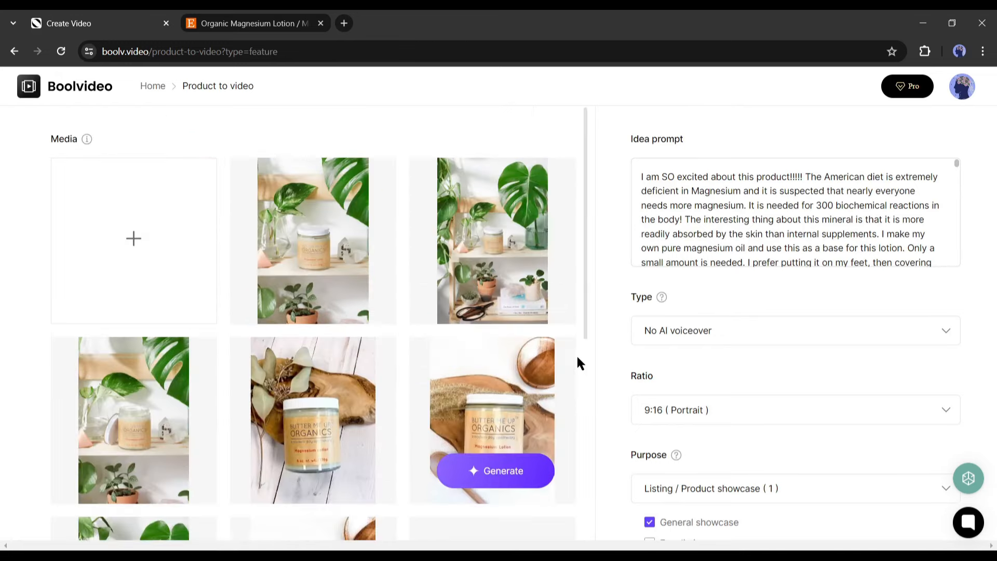
{"action": "scroll", "coordinate": [471, 400], "scroll_direction": "down", "scroll_amount": 5}
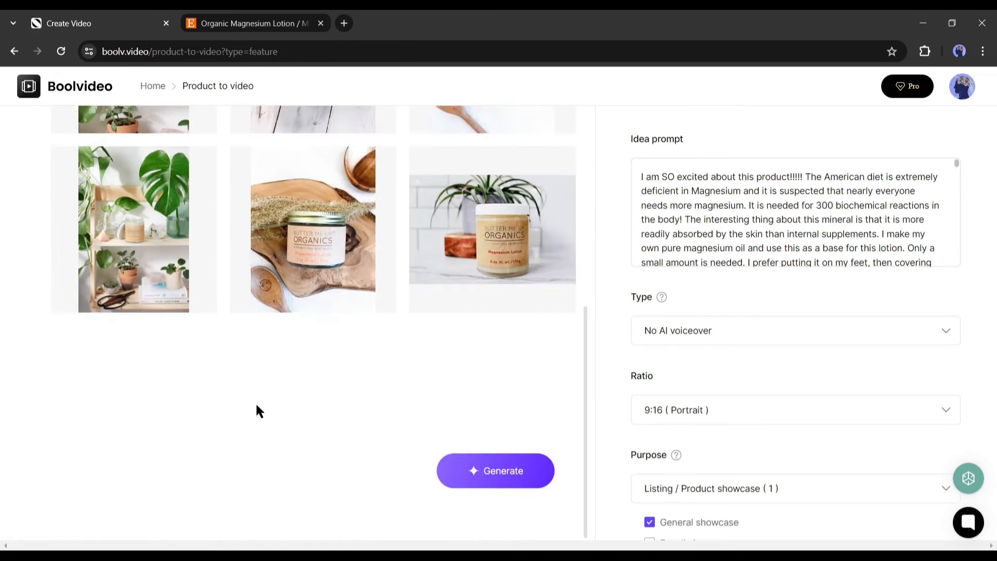
{"action": "scroll", "coordinate": [256, 410], "scroll_direction": "up", "scroll_amount": 5}
{"action": "mouse_move", "coordinate": [147, 239]}
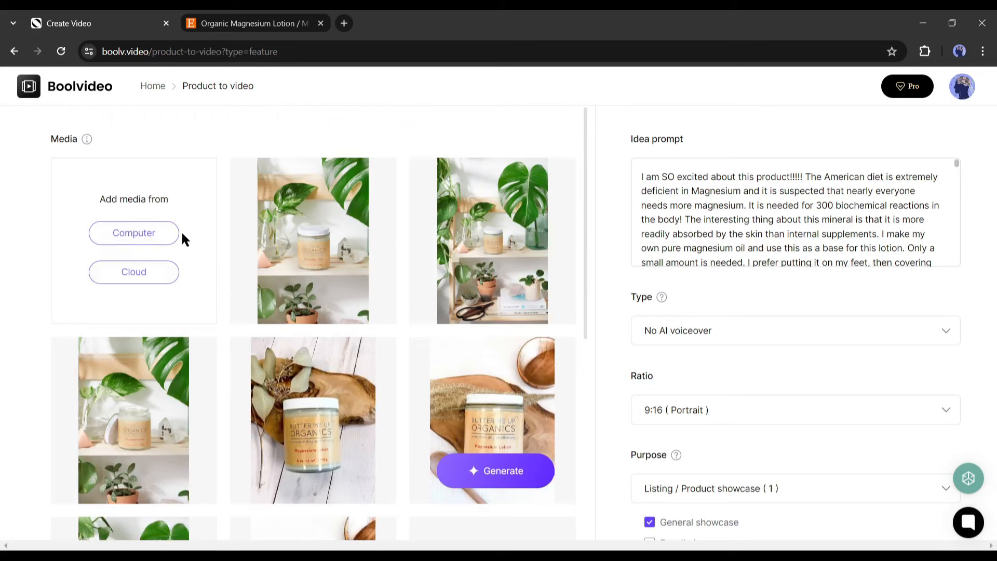
{"action": "left_click", "coordinate": [702, 195]}
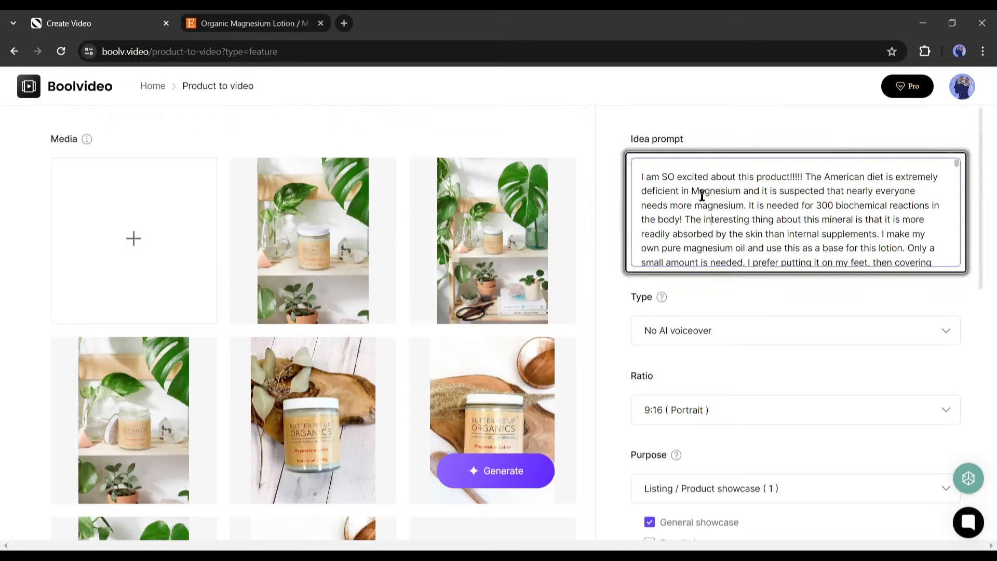
{"action": "scroll", "coordinate": [690, 195], "scroll_direction": "down", "scroll_amount": 5}
{"action": "scroll", "coordinate": [690, 194], "scroll_direction": "down", "scroll_amount": 10}
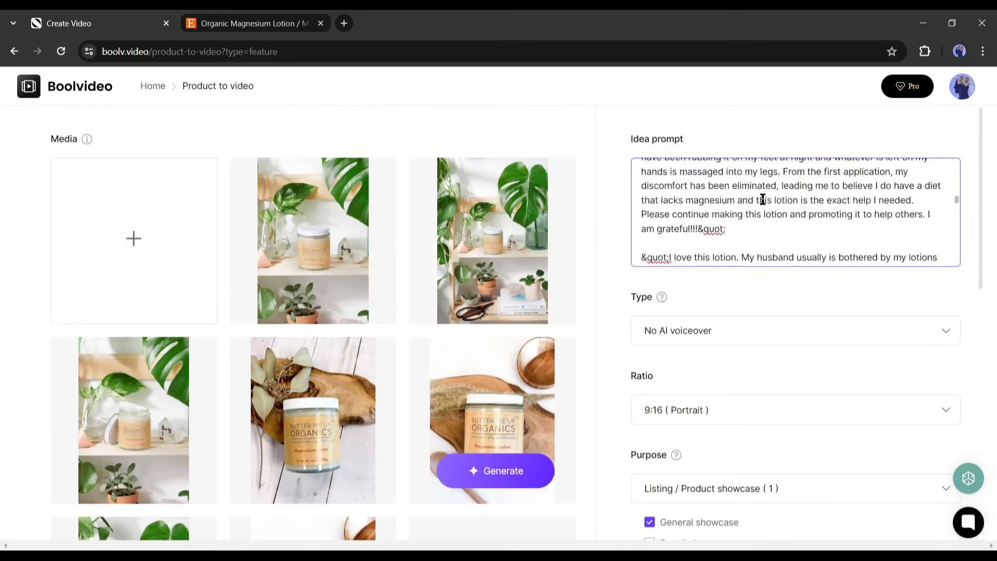
{"action": "scroll", "coordinate": [763, 199], "scroll_direction": "down", "scroll_amount": 10}
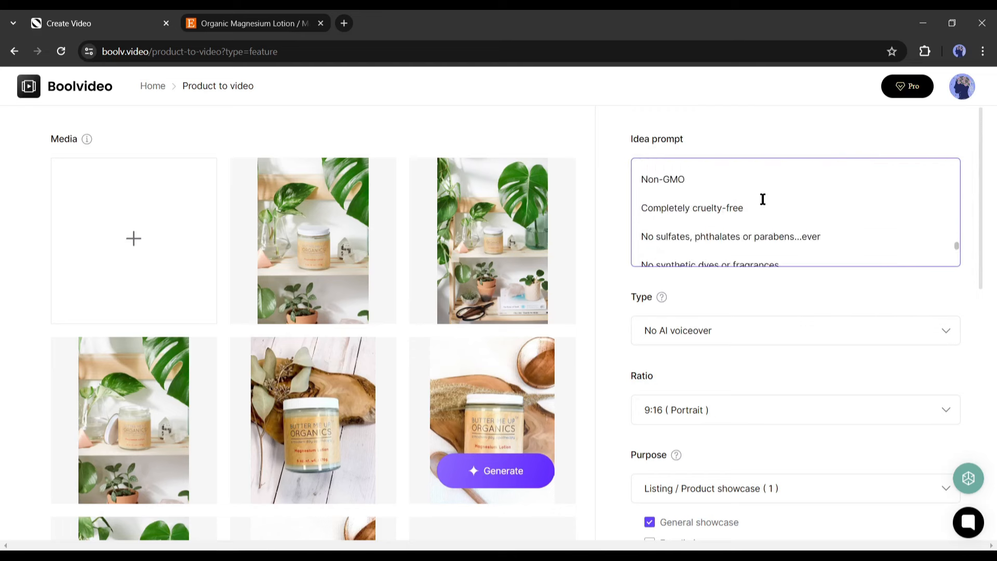
{"action": "scroll", "coordinate": [763, 199], "scroll_direction": "down", "scroll_amount": 1}
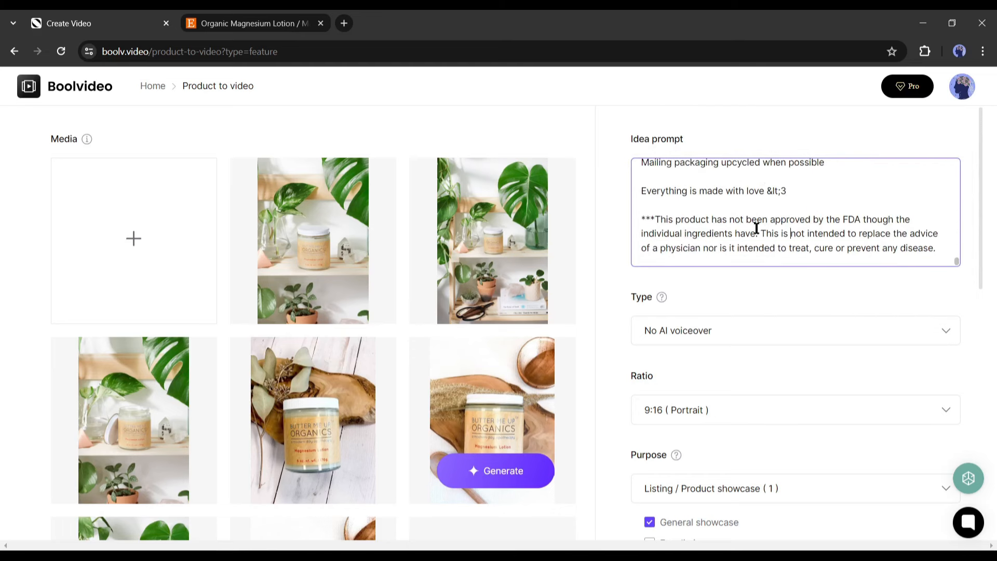
{"action": "left_click", "coordinate": [785, 282]}
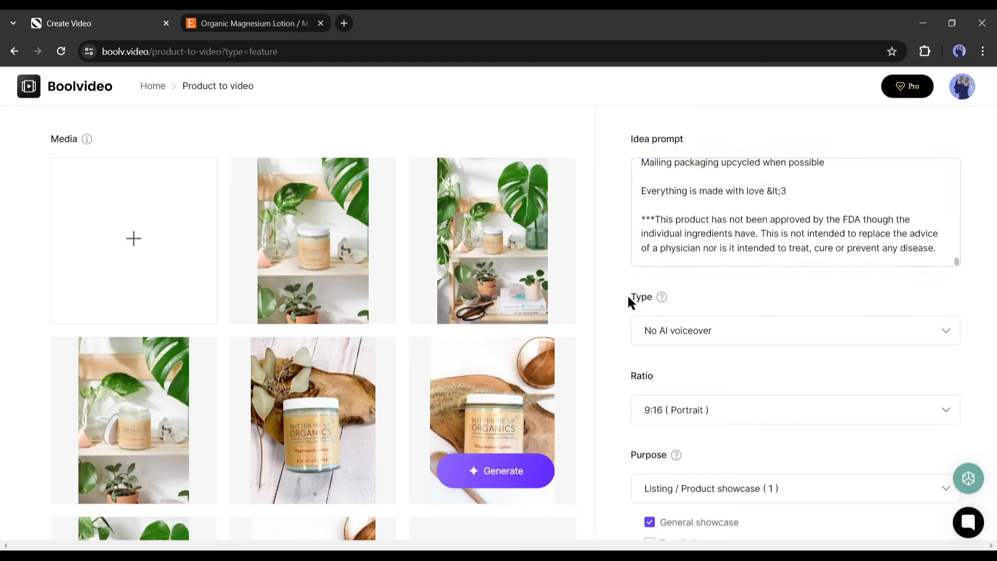
Set the video type to With AI voiceover and its maximum duration to 1.5 min.
{"action": "left_click", "coordinate": [728, 339]}
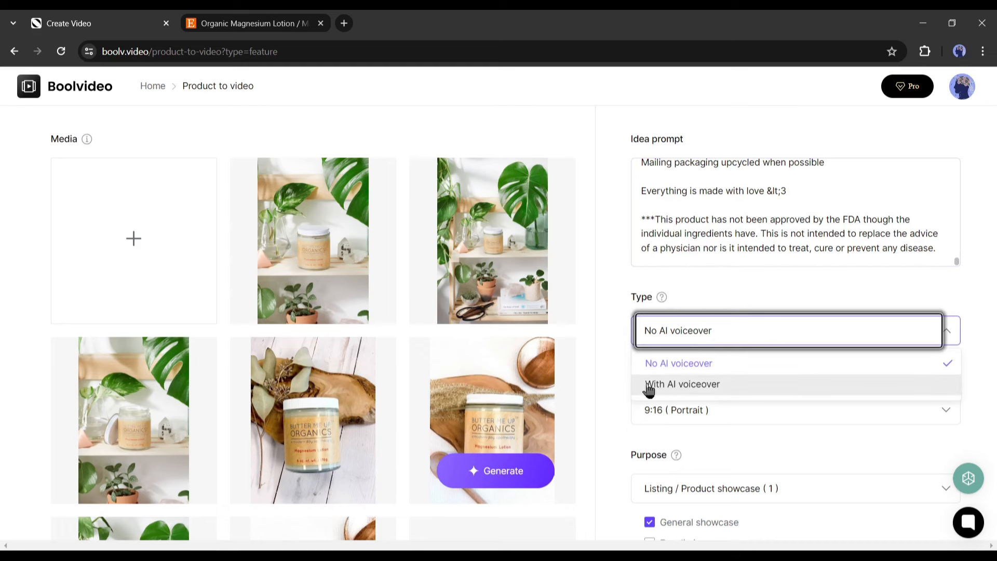
{"action": "left_click", "coordinate": [676, 387]}
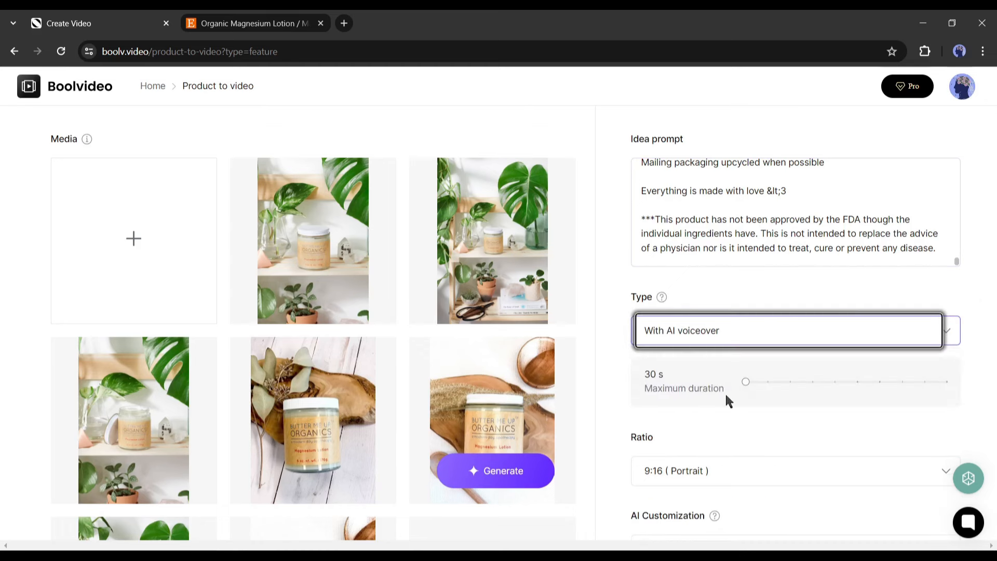
{"action": "scroll", "coordinate": [728, 389], "scroll_direction": "down", "scroll_amount": 1}
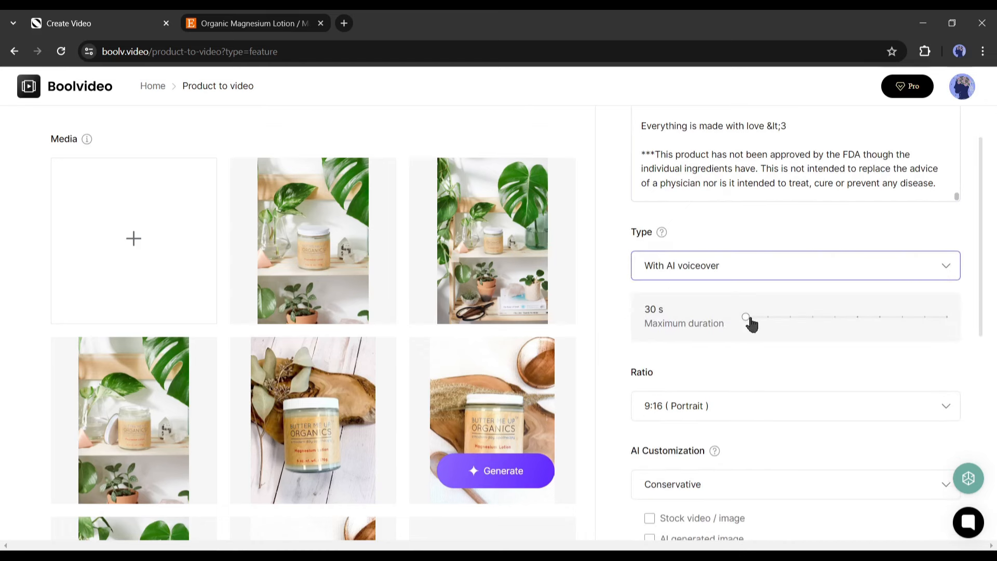
{"action": "left_click_drag", "start_coordinate": [745, 316], "coordinate": [790, 318]}
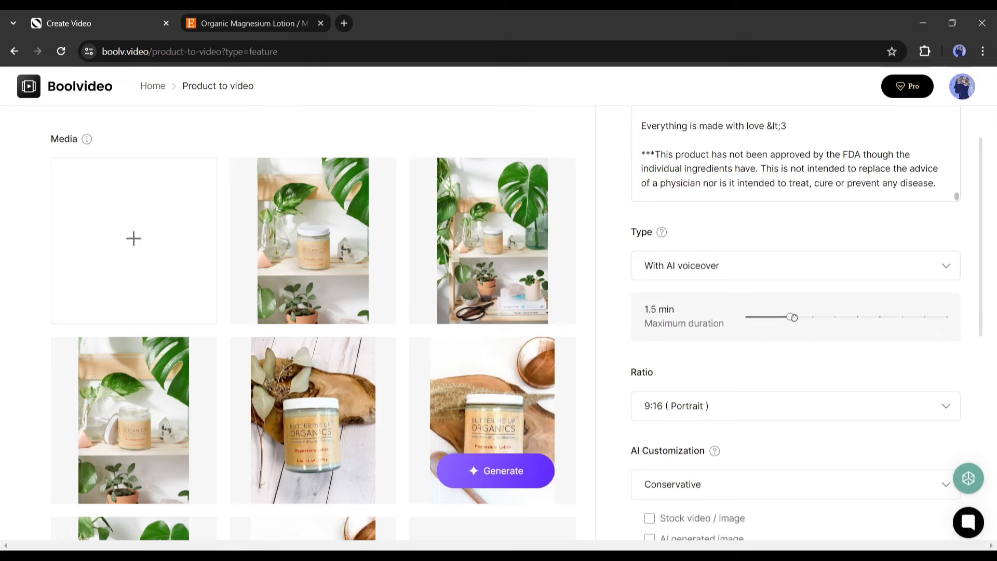
{"action": "left_click_drag", "start_coordinate": [801, 325], "coordinate": [779, 324]}
{"action": "left_click_drag", "start_coordinate": [946, 324], "coordinate": [820, 327]}
Choose 9:16 (Portrait) as the video ratio.
{"action": "scroll", "coordinate": [750, 316], "scroll_direction": "down", "scroll_amount": 2}
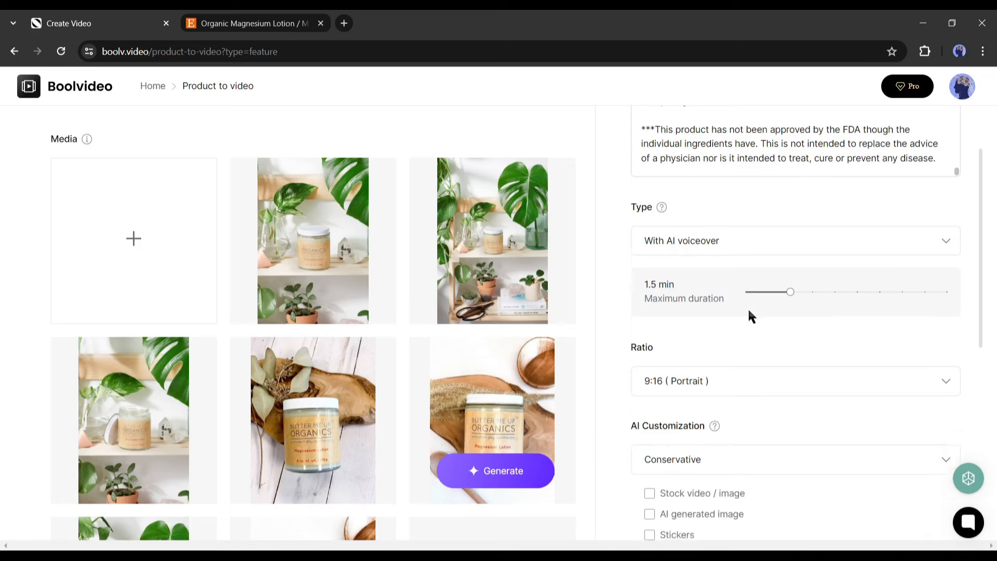
{"action": "left_click", "coordinate": [802, 281]}
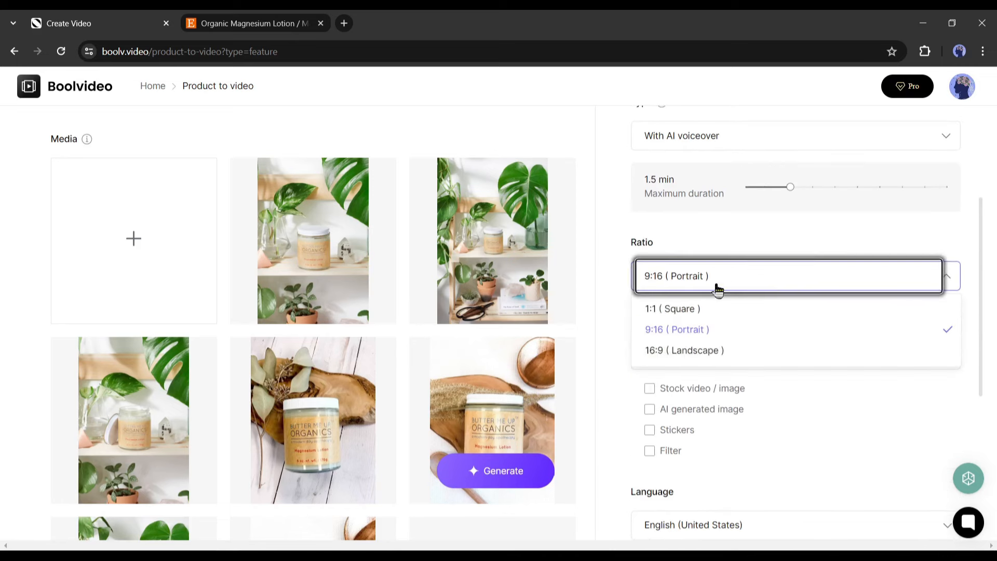
{"action": "left_click", "coordinate": [703, 336]}
Set AI Customization to Moderate and additionally enable AI generated images.
{"action": "scroll", "coordinate": [710, 306], "scroll_direction": "down", "scroll_amount": 1}
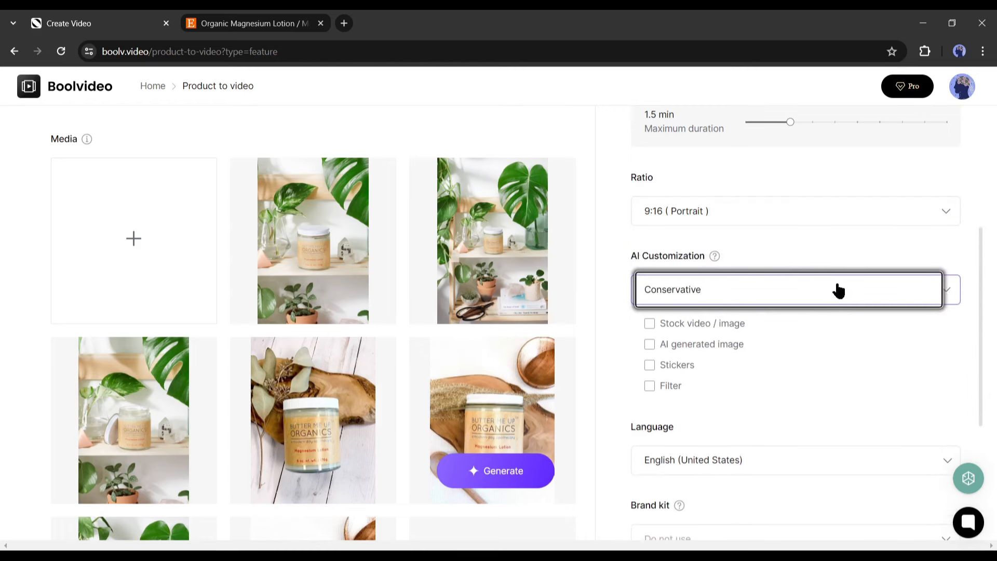
{"action": "left_click", "coordinate": [839, 291]}
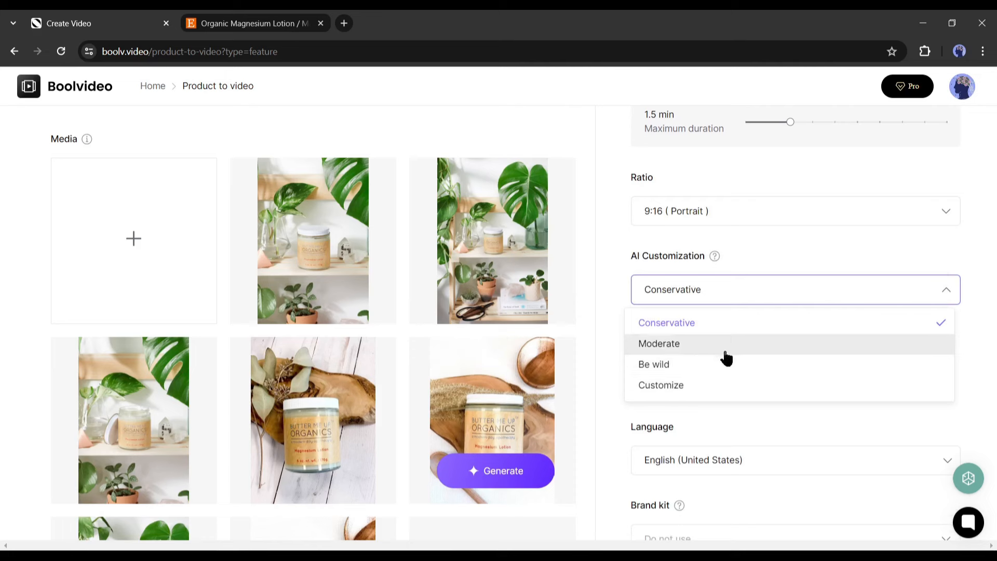
{"action": "left_click", "coordinate": [666, 352]}
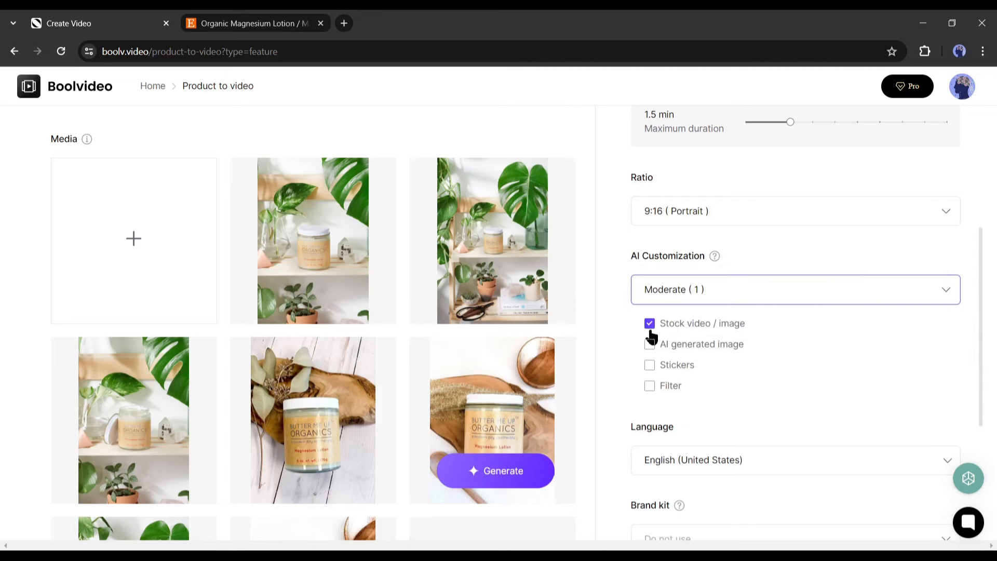
{"action": "left_click", "coordinate": [650, 345]}
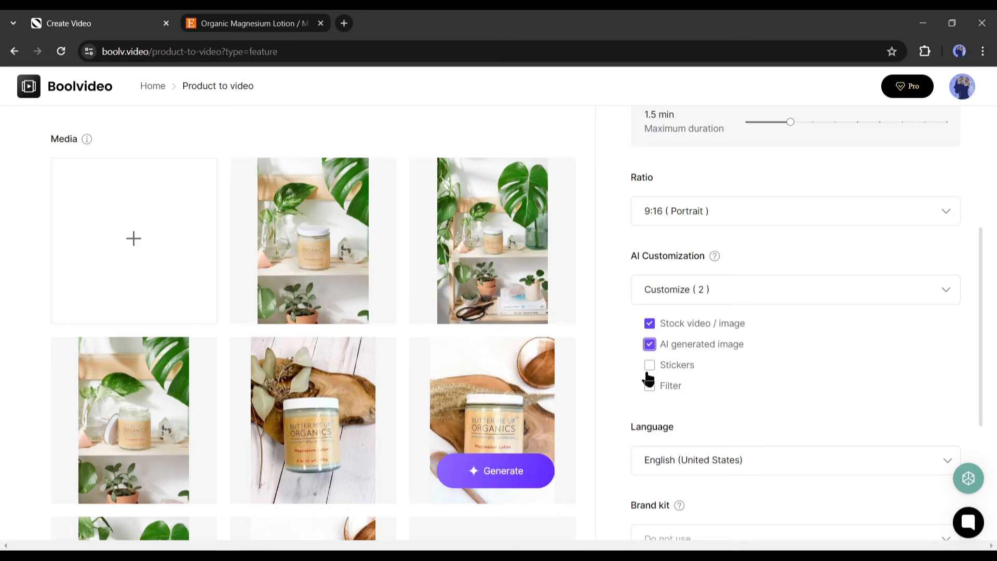
Enable Stickers and Filter in the AI Customization options.
{"action": "left_click", "coordinate": [651, 366]}
{"action": "left_click", "coordinate": [650, 388]}
Review the available voiceover languages and brand kit options without changing either setting.
{"action": "scroll", "coordinate": [758, 326], "scroll_direction": "down", "scroll_amount": 5}
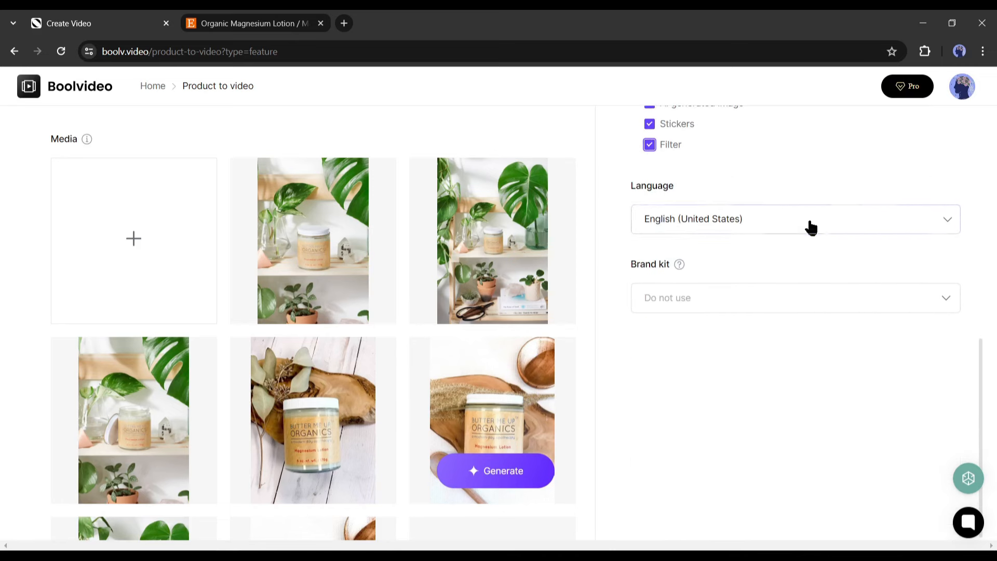
{"action": "left_click", "coordinate": [769, 220]}
{"action": "scroll", "coordinate": [842, 348], "scroll_direction": "down", "scroll_amount": 20}
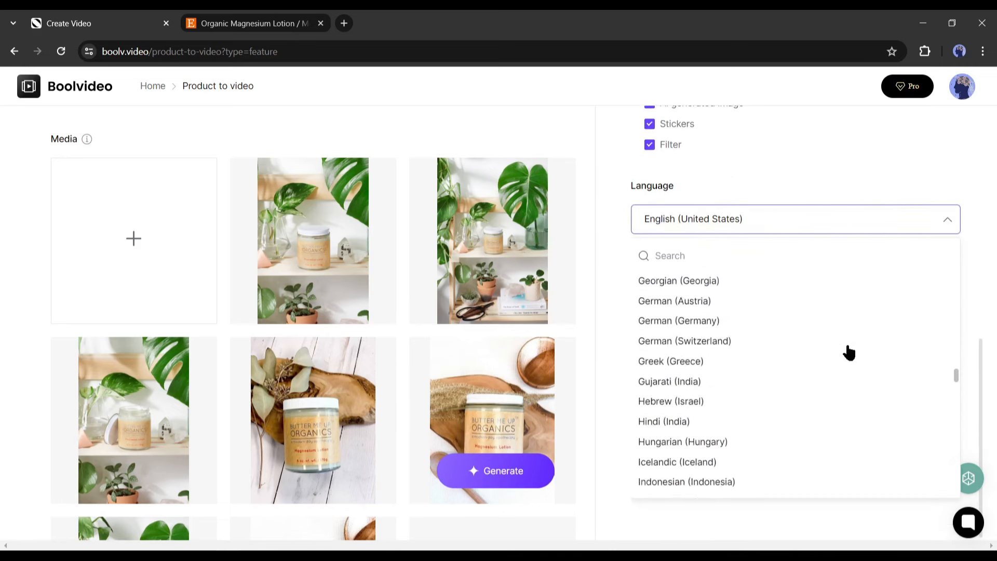
{"action": "scroll", "coordinate": [851, 416], "scroll_direction": "up", "scroll_amount": 20}
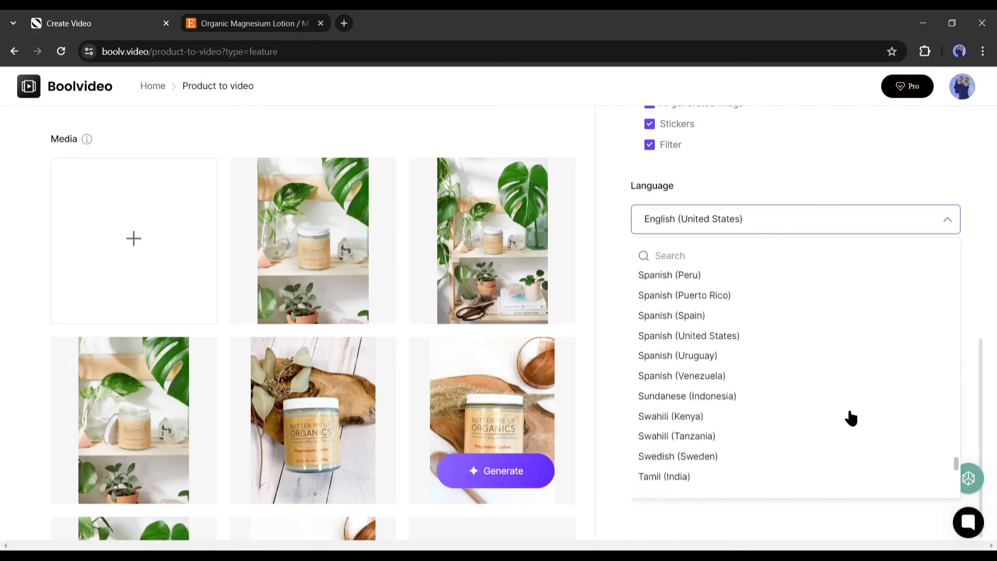
{"action": "scroll", "coordinate": [852, 408], "scroll_direction": "up", "scroll_amount": 15}
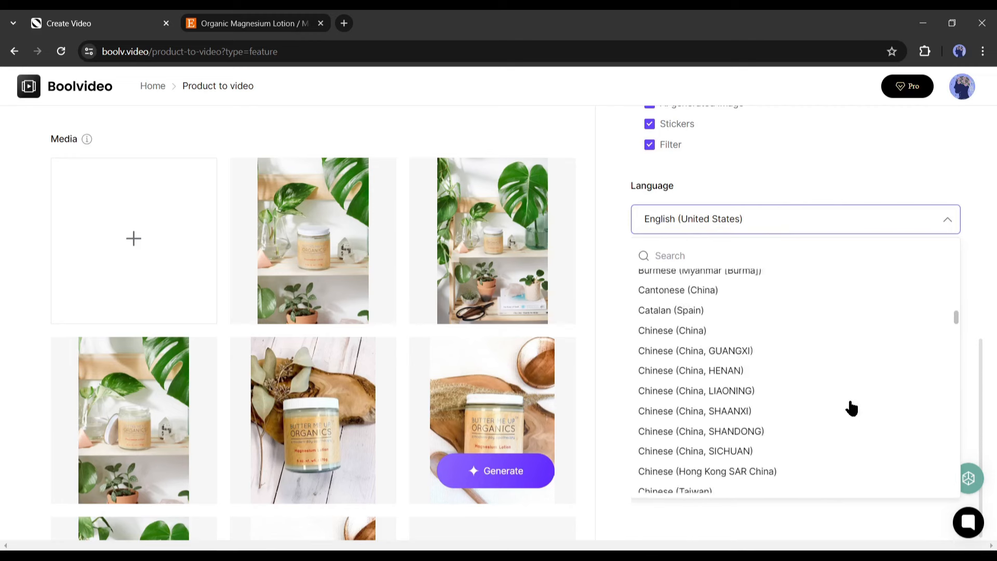
{"action": "left_click", "coordinate": [614, 385]}
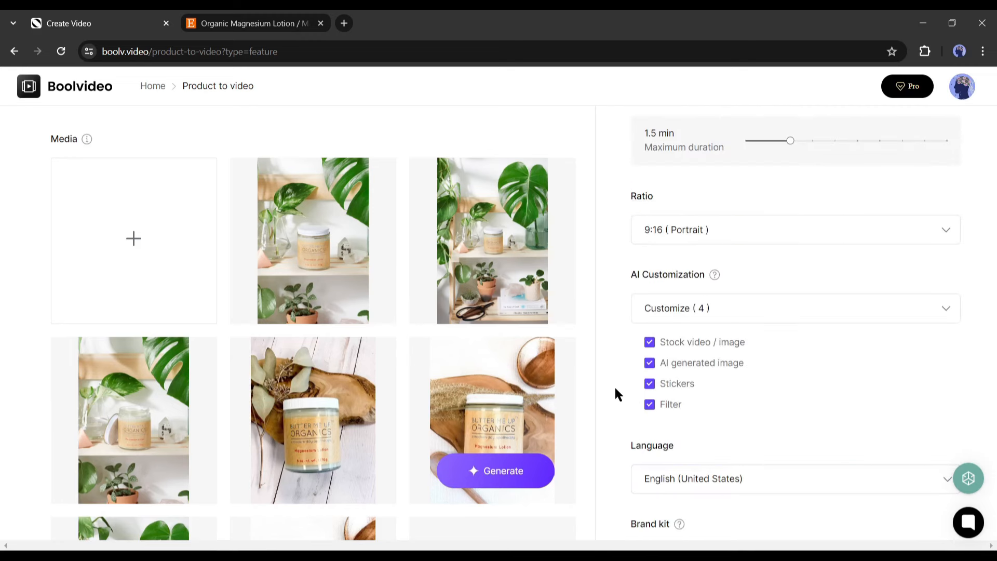
{"action": "scroll", "coordinate": [615, 385], "scroll_direction": "down", "scroll_amount": 5}
{"action": "left_click", "coordinate": [878, 302]}
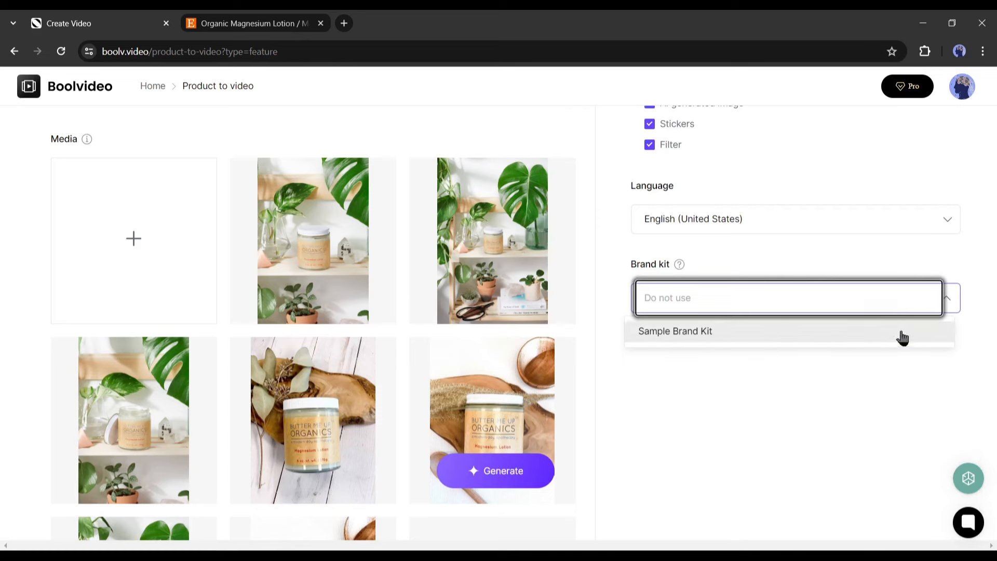
{"action": "left_click", "coordinate": [739, 352]}
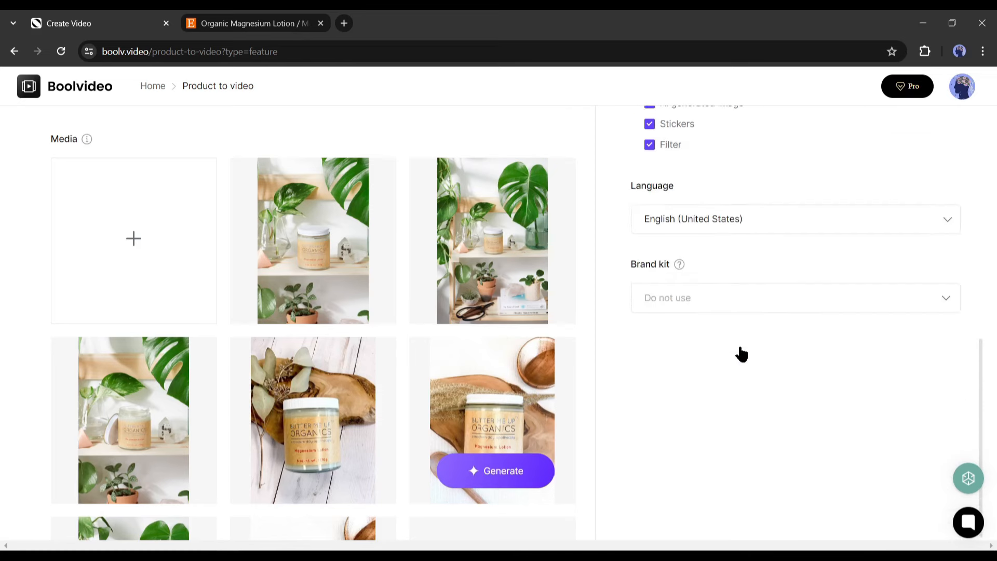
Generate the product video with the chosen settings.
{"action": "scroll", "coordinate": [502, 399], "scroll_direction": "down", "scroll_amount": 3}
{"action": "scroll", "coordinate": [502, 399], "scroll_direction": "down", "scroll_amount": 5}
{"action": "left_click", "coordinate": [517, 474]}
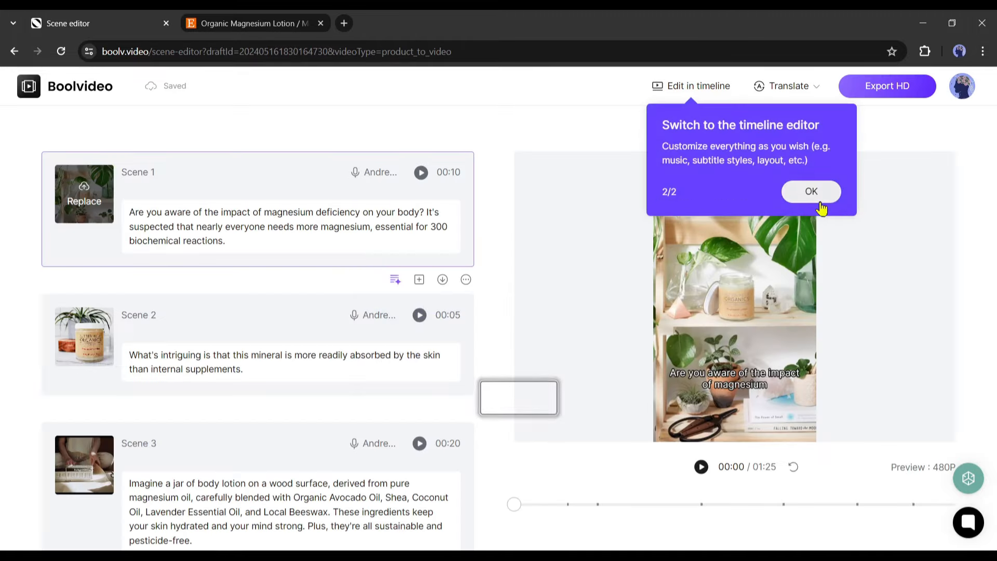
Dismiss the timeline editor tip and play the generated video's preview.
{"action": "left_click", "coordinate": [819, 202]}
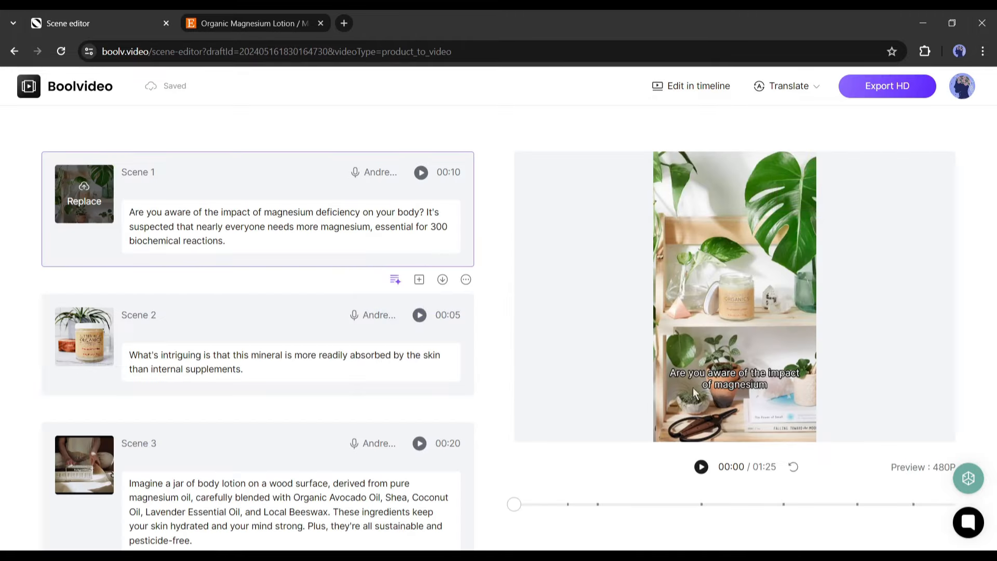
{"action": "left_click", "coordinate": [703, 467]}
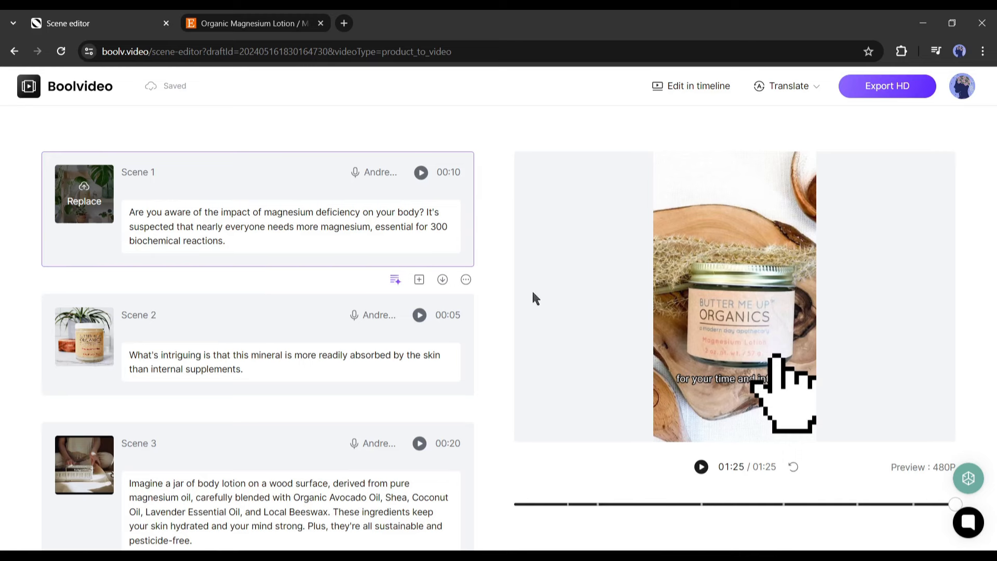
Insert "Welcome Back to our channel." at the beginning of Scene 1's script.
{"action": "left_click", "coordinate": [281, 228]}
{"action": "left_click", "coordinate": [199, 229]}
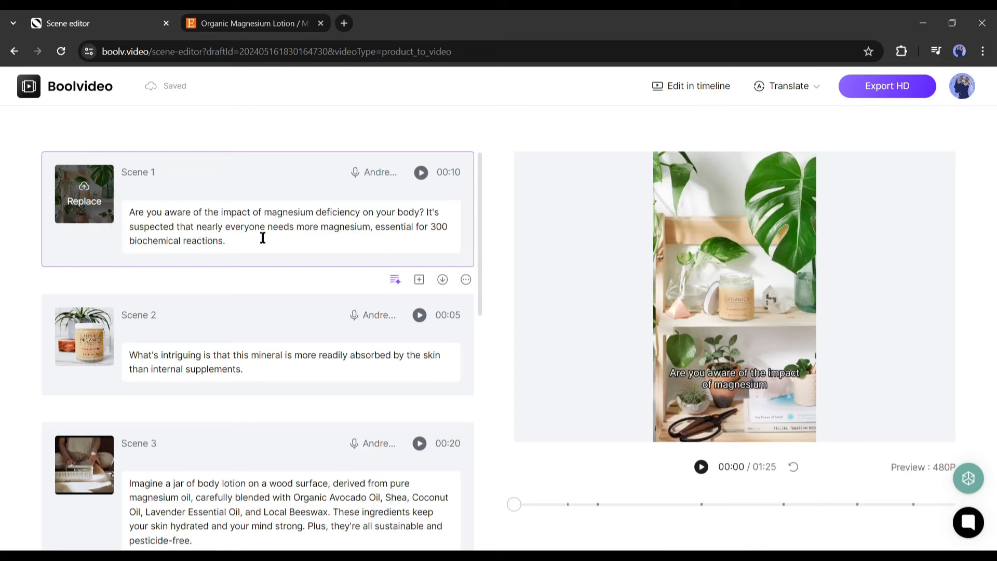
{"action": "left_click", "coordinate": [131, 213]}
{"action": "type", "text": "Welcome B"}
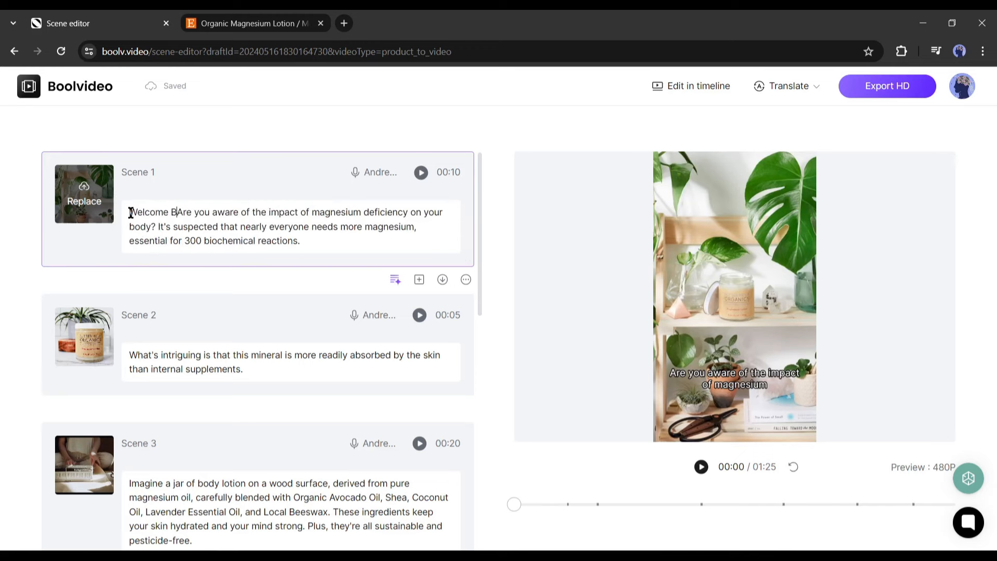
{"action": "type", "text": "ack to our channel"}
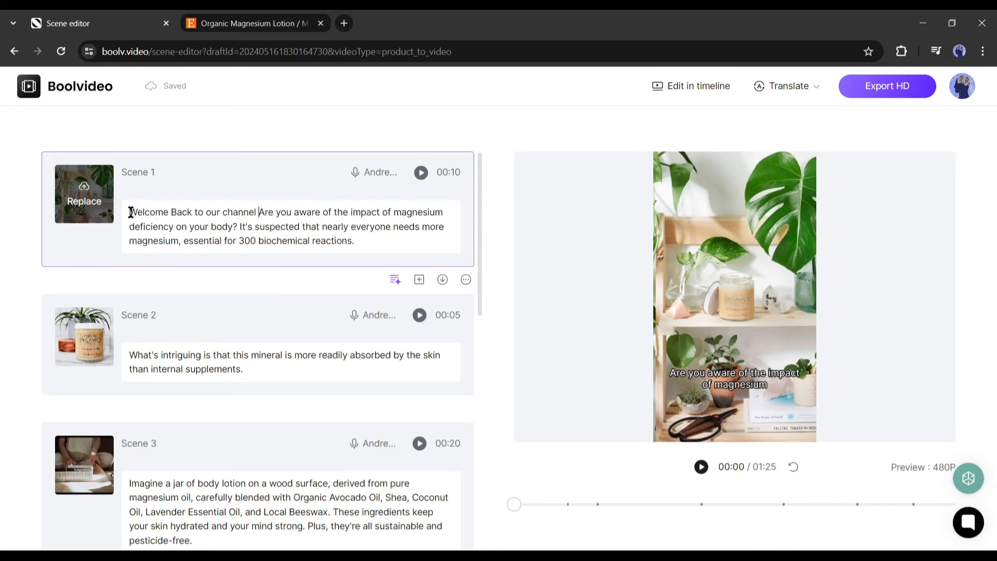
{"action": "key", "text": "BackSpace"}
{"action": "type", "text": "."}
{"action": "left_click_drag", "start_coordinate": [257, 212], "coordinate": [130, 212]}
{"action": "left_click", "coordinate": [151, 227]}
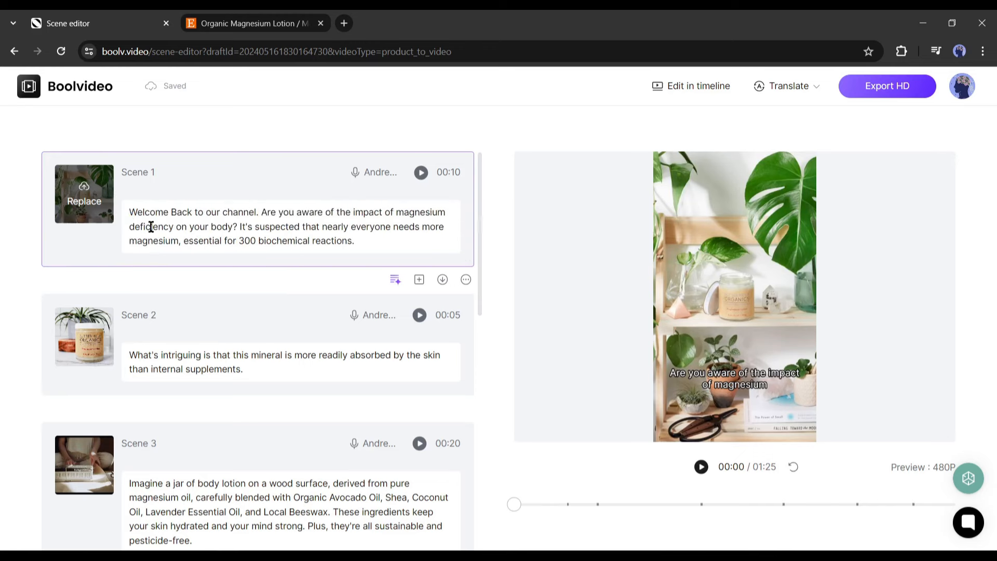
Open Scene 1's voice settings and listen to samples of the Blue, AIGenerate2 and Amber voices.
{"action": "left_click", "coordinate": [370, 174]}
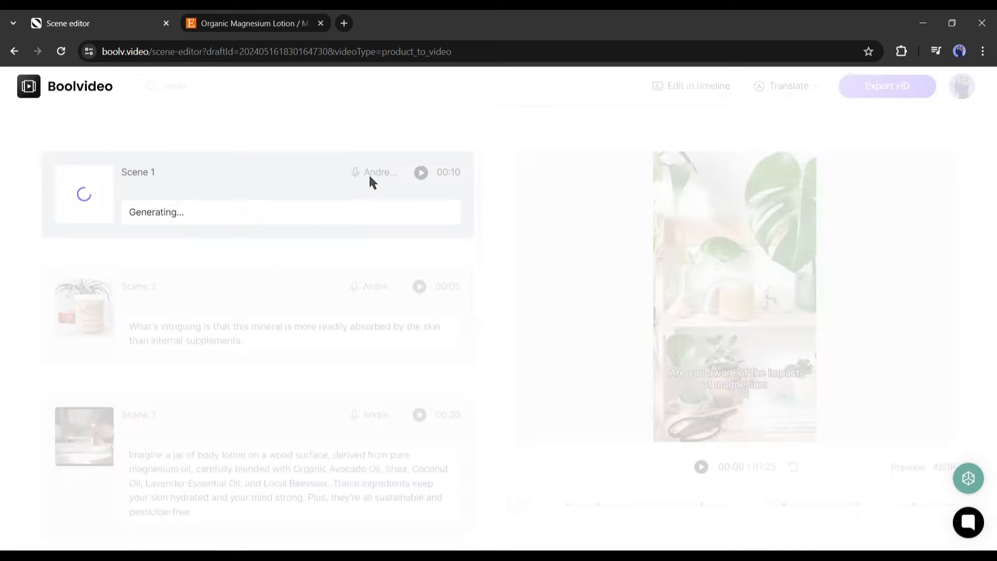
{"action": "scroll", "coordinate": [554, 345], "scroll_direction": "down", "scroll_amount": 10}
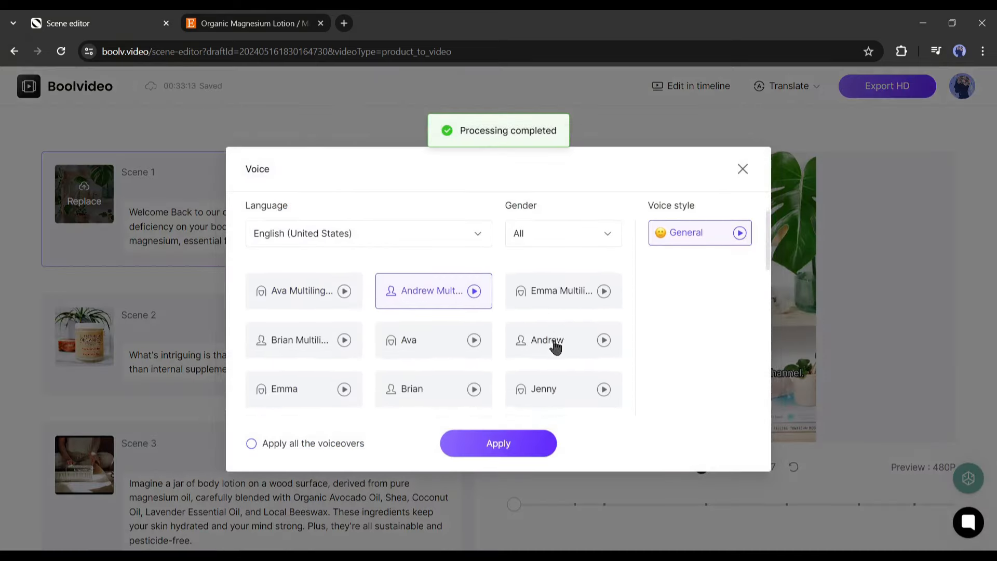
{"action": "left_click", "coordinate": [474, 312]}
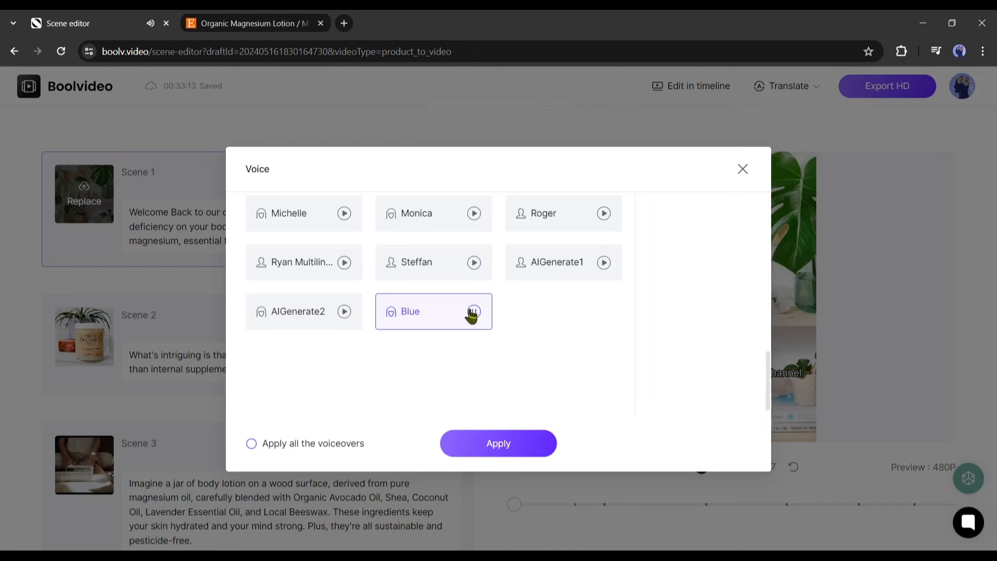
{"action": "left_click", "coordinate": [344, 312]}
{"action": "scroll", "coordinate": [539, 337], "scroll_direction": "up", "scroll_amount": 5}
{"action": "left_click", "coordinate": [604, 281]}
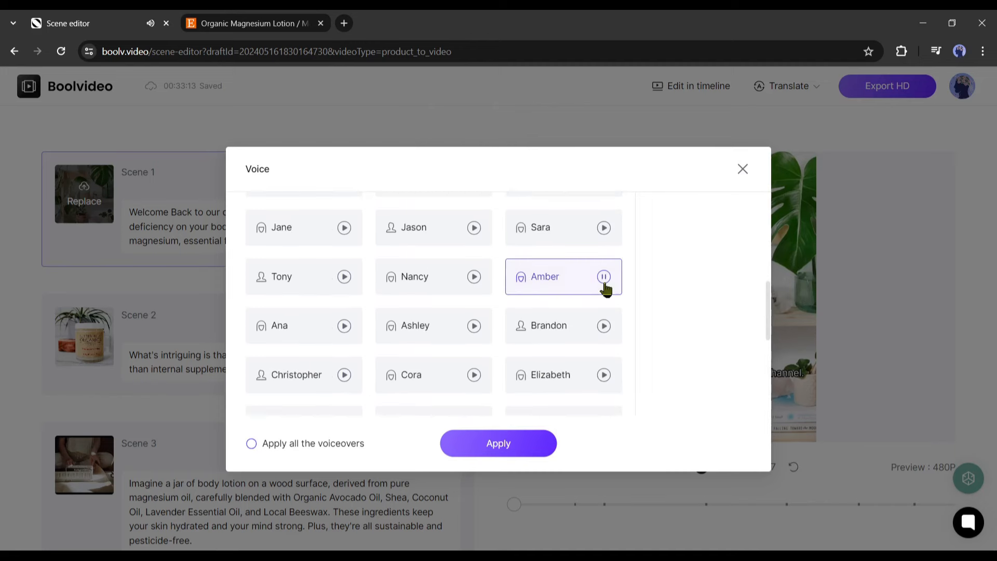
Choose the Jane voice with the General style and apply it to all the voiceovers.
{"action": "left_click", "coordinate": [604, 229]}
{"action": "left_click", "coordinate": [314, 360]}
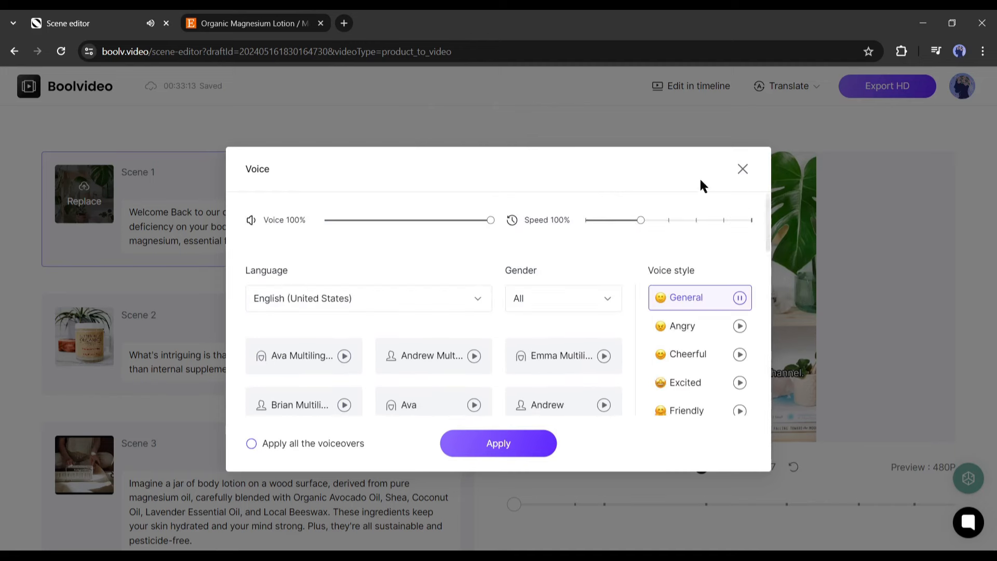
{"action": "scroll", "coordinate": [327, 372], "scroll_direction": "down", "scroll_amount": 8}
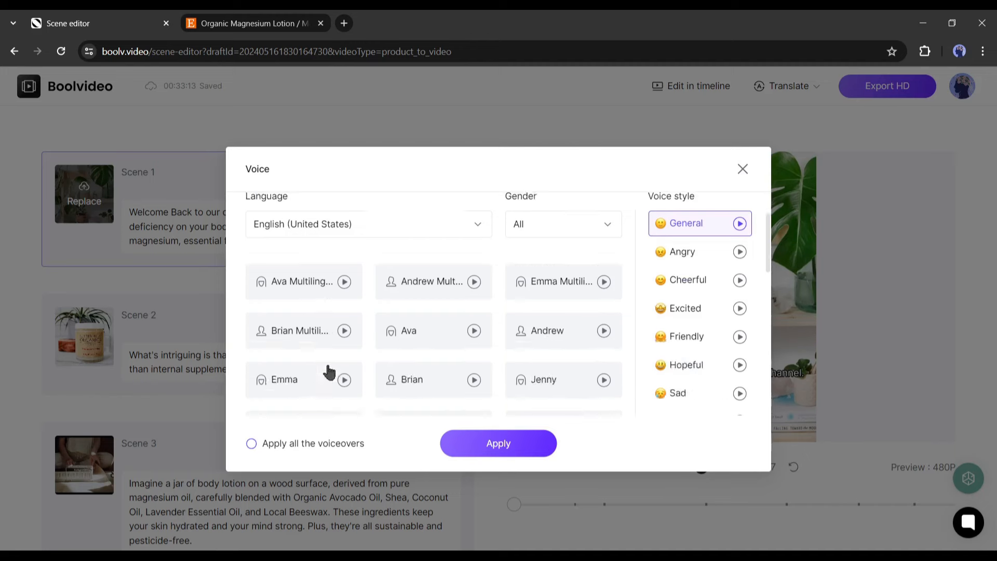
{"action": "scroll", "coordinate": [610, 364], "scroll_direction": "up", "scroll_amount": 8}
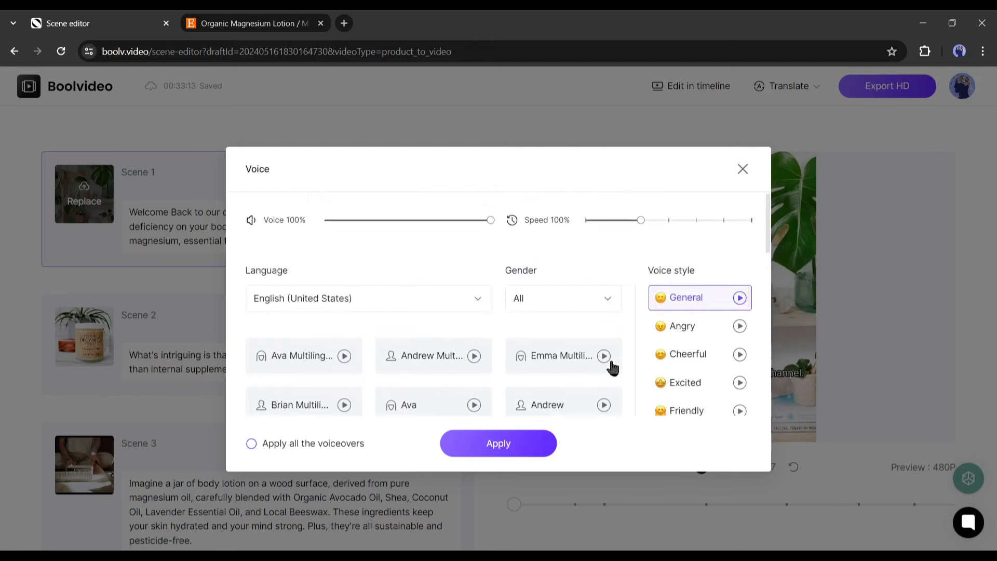
{"action": "scroll", "coordinate": [353, 379], "scroll_direction": "down", "scroll_amount": 4}
{"action": "scroll", "coordinate": [364, 366], "scroll_direction": "down", "scroll_amount": 3}
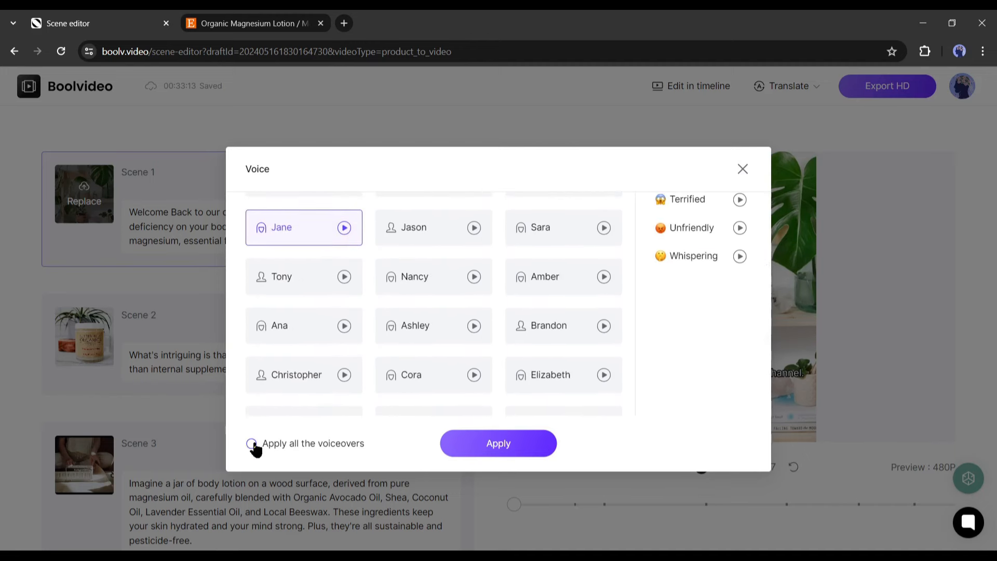
{"action": "left_click", "coordinate": [252, 443]}
{"action": "left_click", "coordinate": [524, 443]}
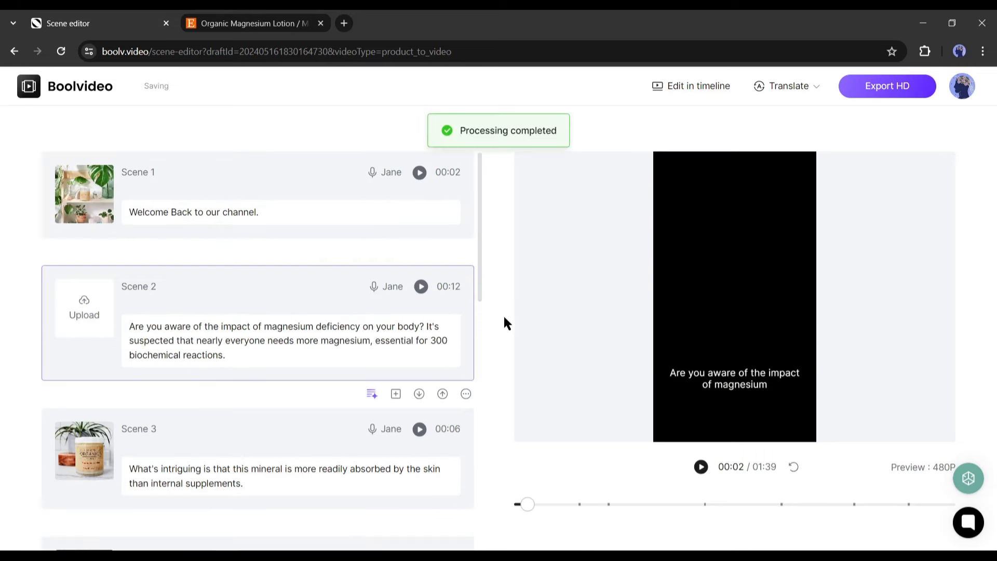
Open the media replacement library for Scene 1 and browse the suggested stock videos.
{"action": "left_click", "coordinate": [252, 176]}
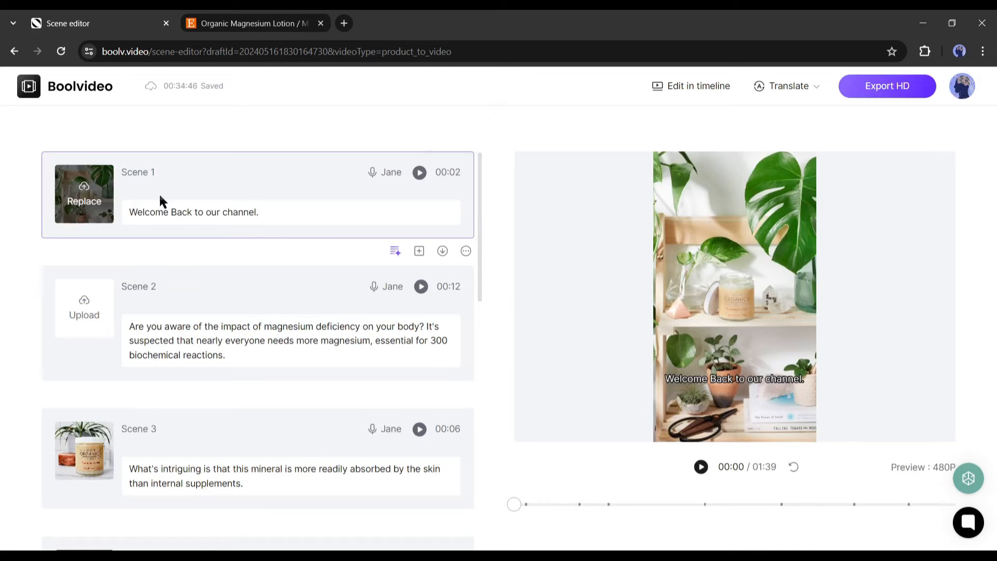
{"action": "left_click", "coordinate": [84, 194]}
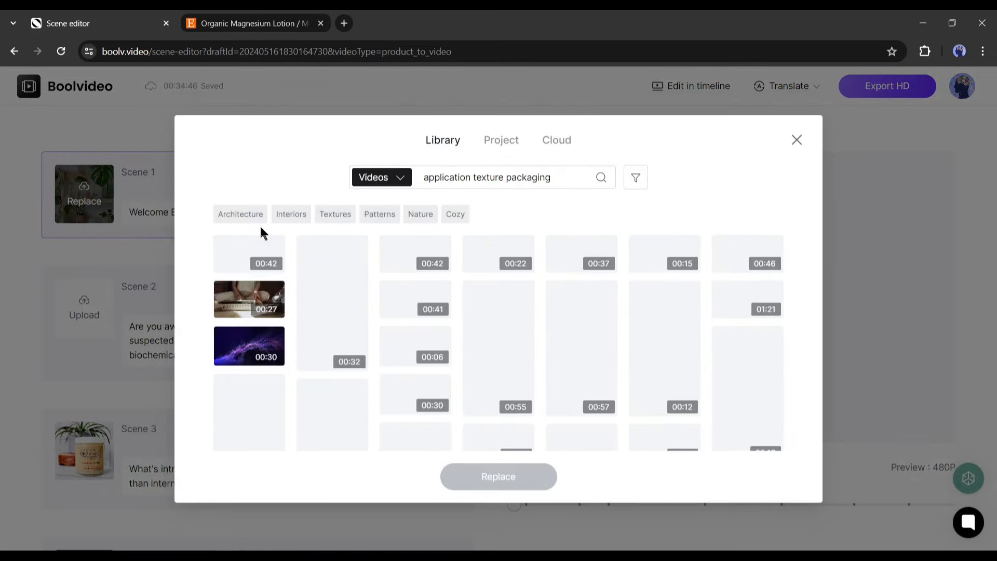
{"action": "scroll", "coordinate": [371, 331], "scroll_direction": "down", "scroll_amount": 5}
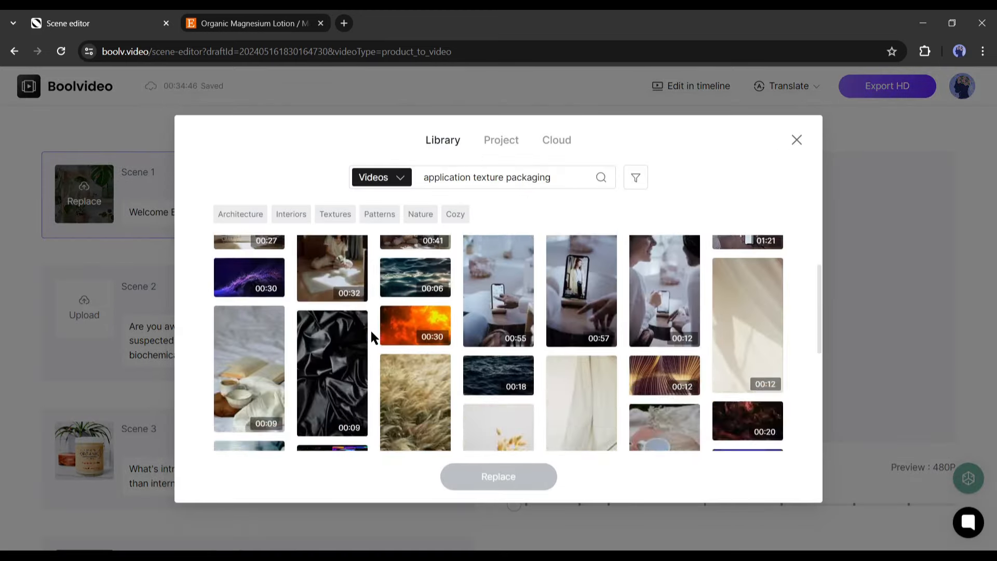
{"action": "scroll", "coordinate": [370, 329], "scroll_direction": "up", "scroll_amount": 10}
Search the video library for "welcome", browse the clips, and review the media stored in the project and cloud.
{"action": "triple_click", "coordinate": [572, 178]}
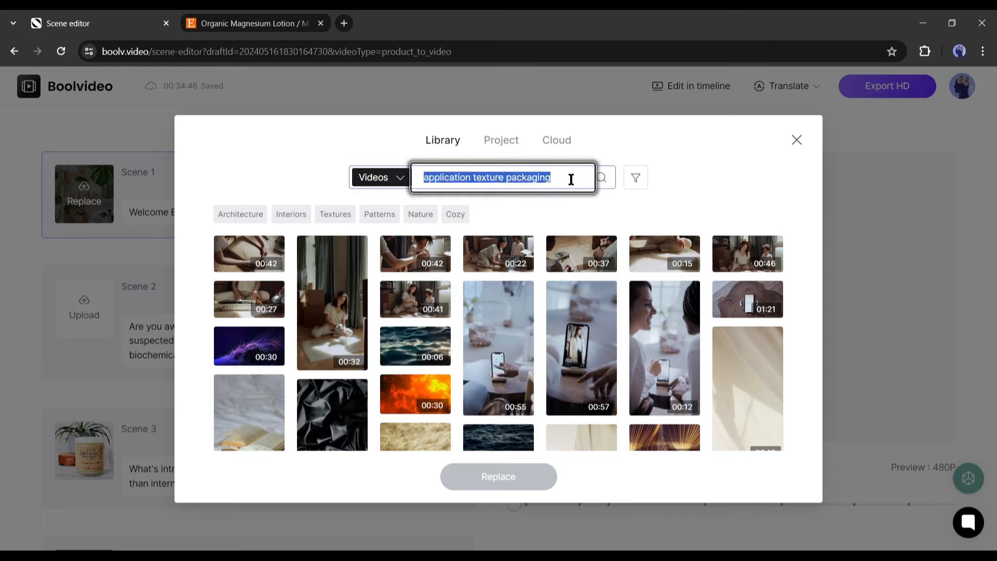
{"action": "type", "text": "welcome"}
{"action": "key", "text": "Return"}
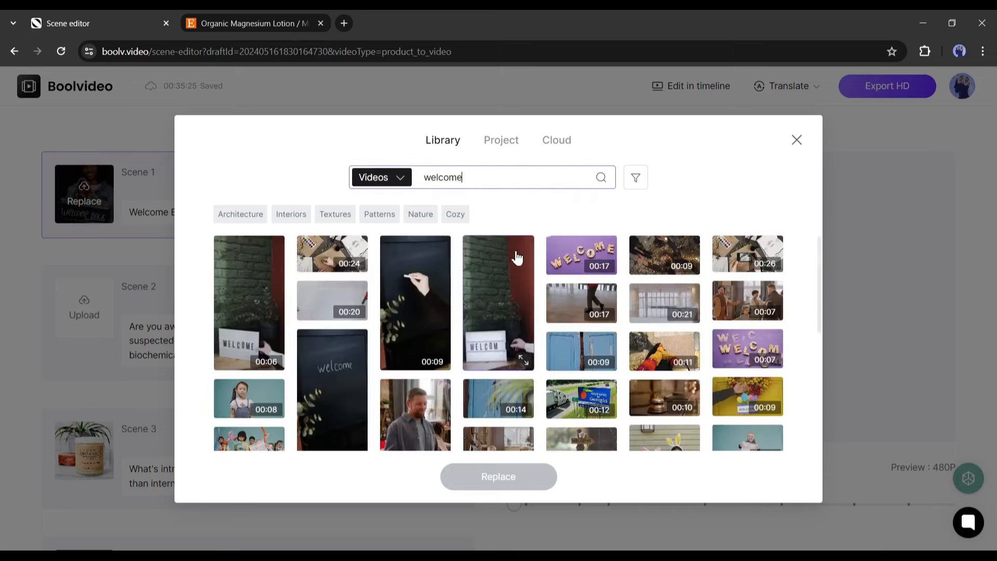
{"action": "scroll", "coordinate": [519, 257], "scroll_direction": "down", "scroll_amount": 4}
{"action": "scroll", "coordinate": [520, 258], "scroll_direction": "up", "scroll_amount": 1}
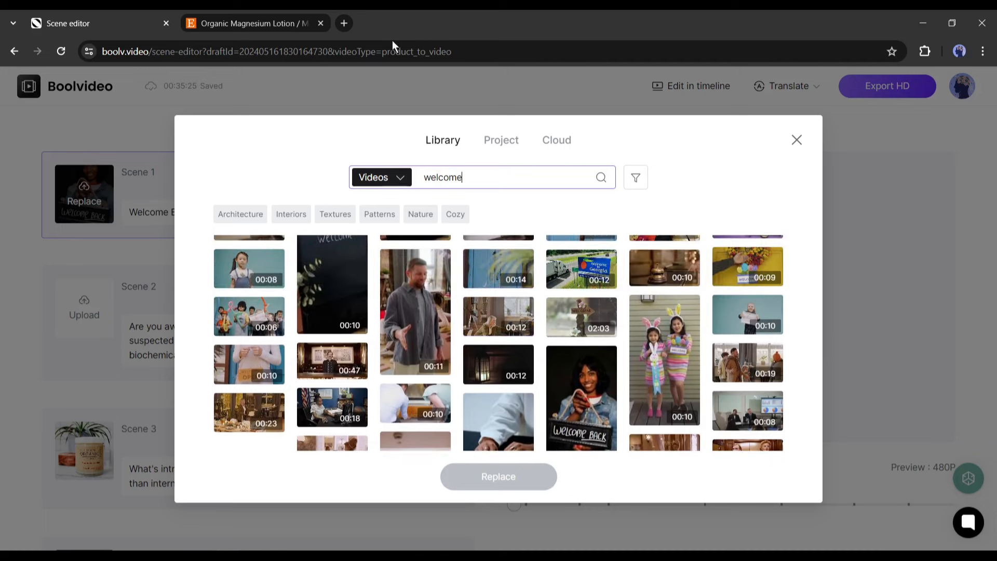
{"action": "left_click", "coordinate": [502, 138]}
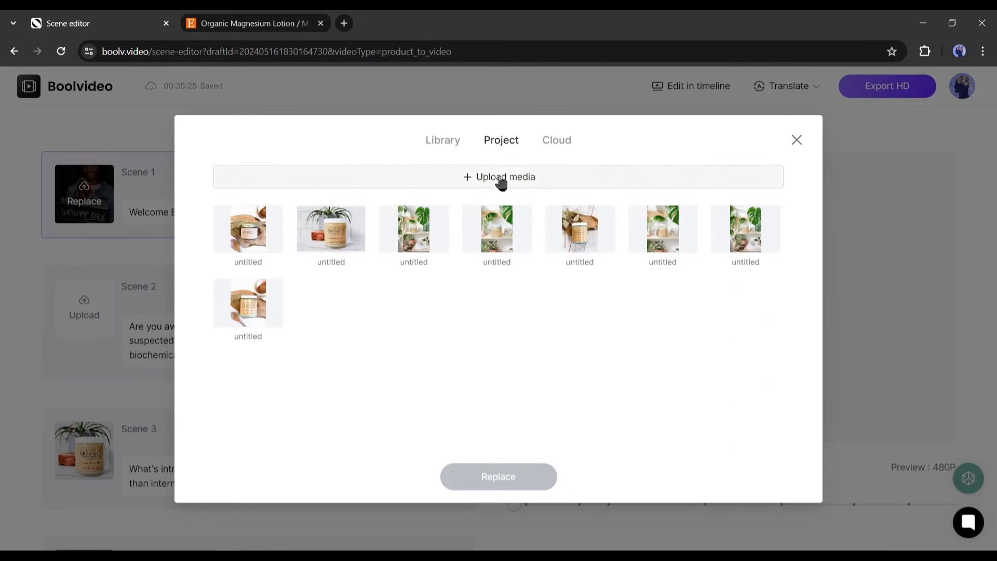
{"action": "left_click", "coordinate": [557, 140]}
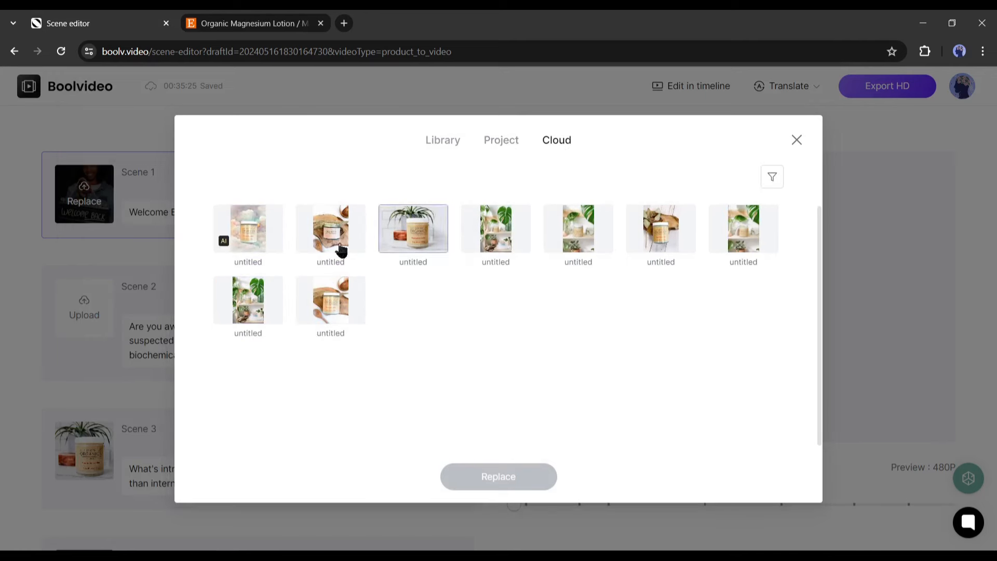
Search the video library for "welcome" again and replace Scene 1's media with the clip of the woman holding the "Welcome Back" sign.
{"action": "left_click", "coordinate": [449, 140]}
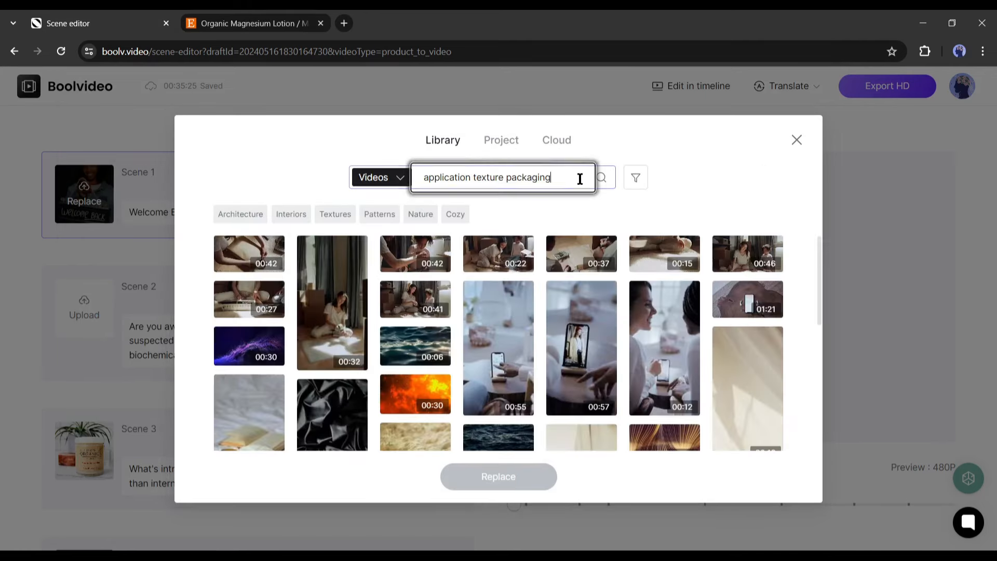
{"action": "left_click", "coordinate": [579, 179]}
{"action": "type", "text": "welocome"}
{"action": "key", "text": "Return"}
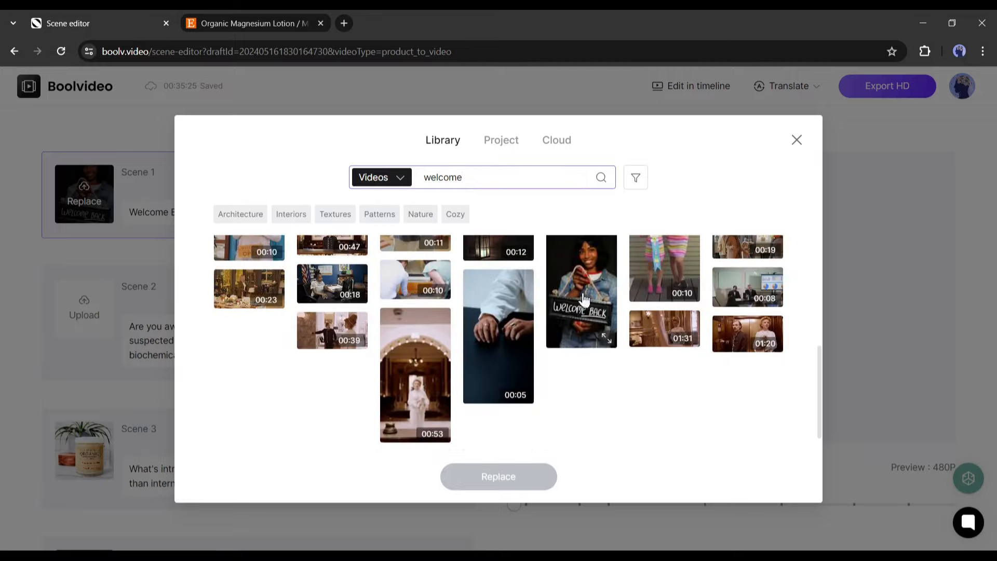
{"action": "left_click", "coordinate": [579, 291]}
{"action": "left_click", "coordinate": [551, 475]}
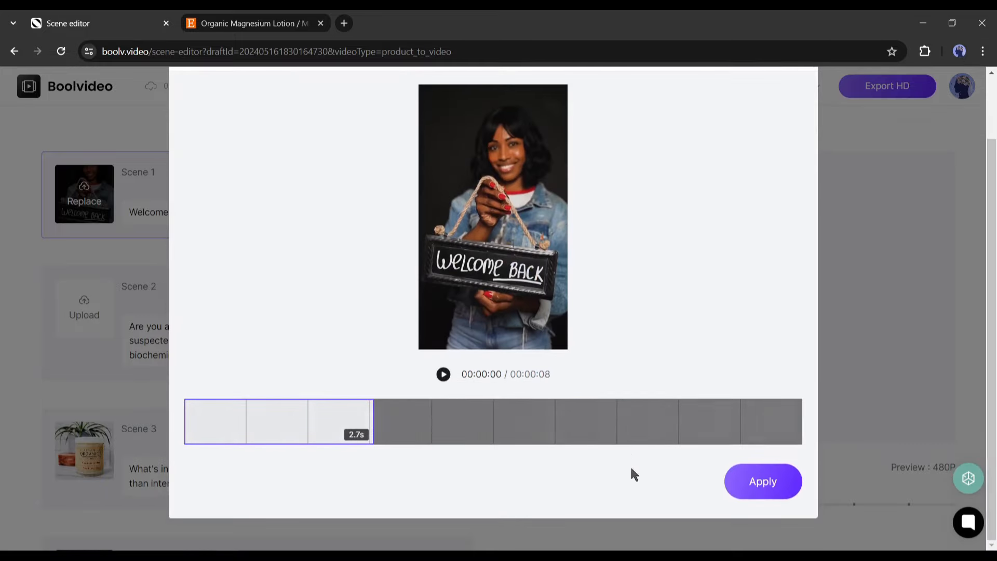
{"action": "left_click", "coordinate": [761, 480]}
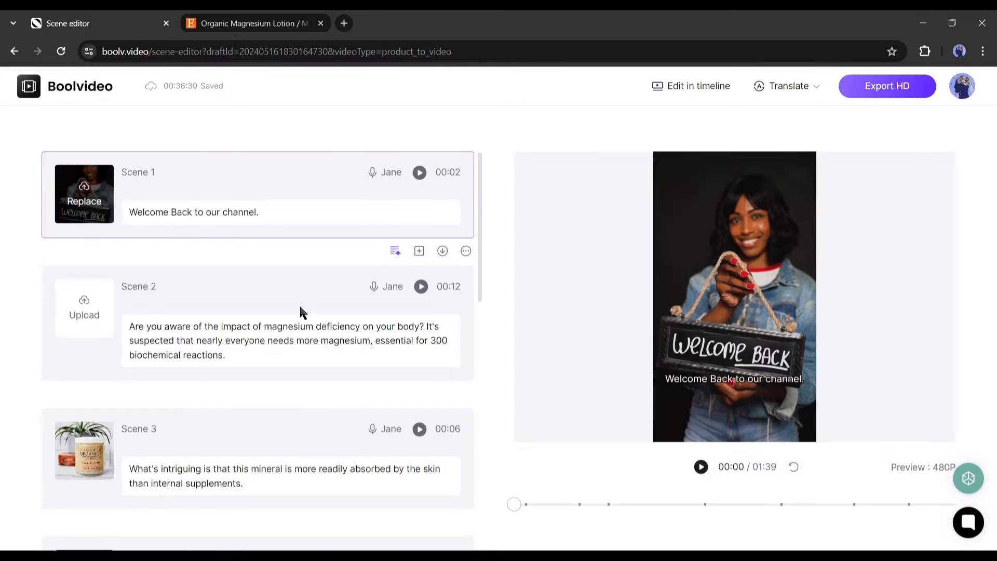
Browse the project media for Scene 2 and fill its empty media slot with the clip of the woman in blue and purple light.
{"action": "left_click", "coordinate": [80, 309]}
{"action": "left_click", "coordinate": [501, 140]}
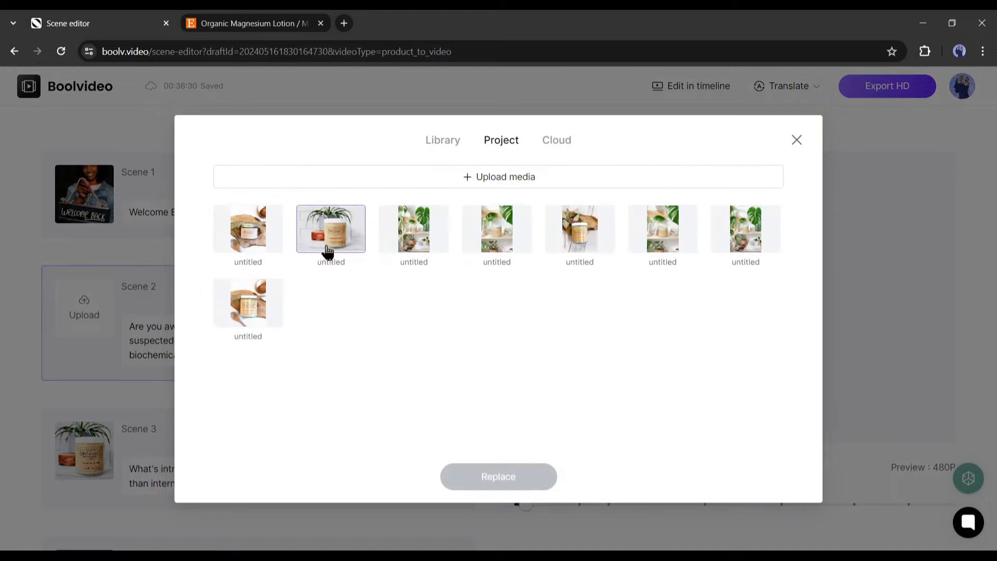
{"action": "left_click", "coordinate": [338, 240]}
{"action": "left_click", "coordinate": [499, 477]}
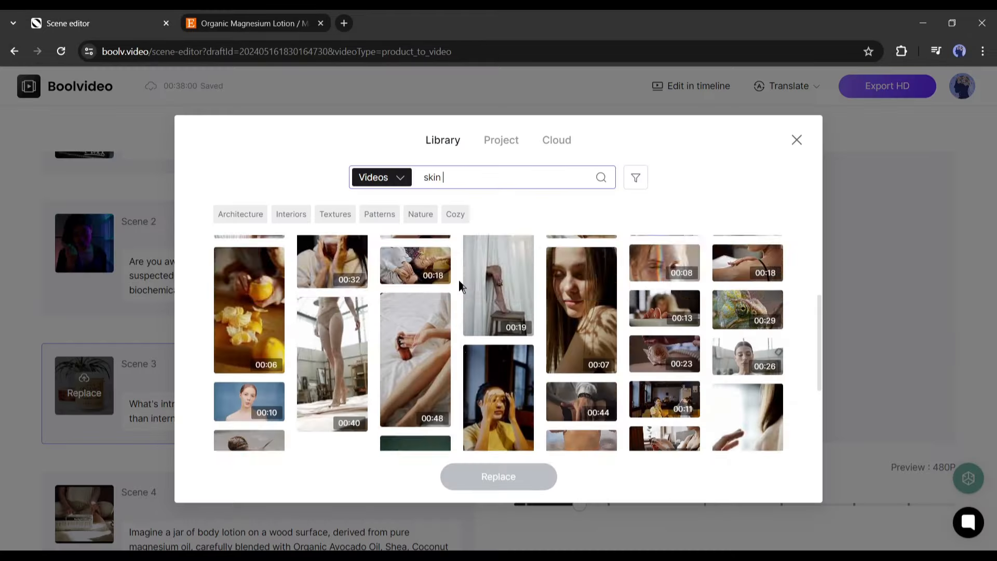
Replace Scene 3's media with the "skin" library clip of the woman in yellow touching her face, and return the preview to the start.
{"action": "left_click", "coordinate": [498, 364]}
{"action": "left_click", "coordinate": [499, 477]}
{"action": "scroll", "coordinate": [292, 401], "scroll_direction": "down", "scroll_amount": 12}
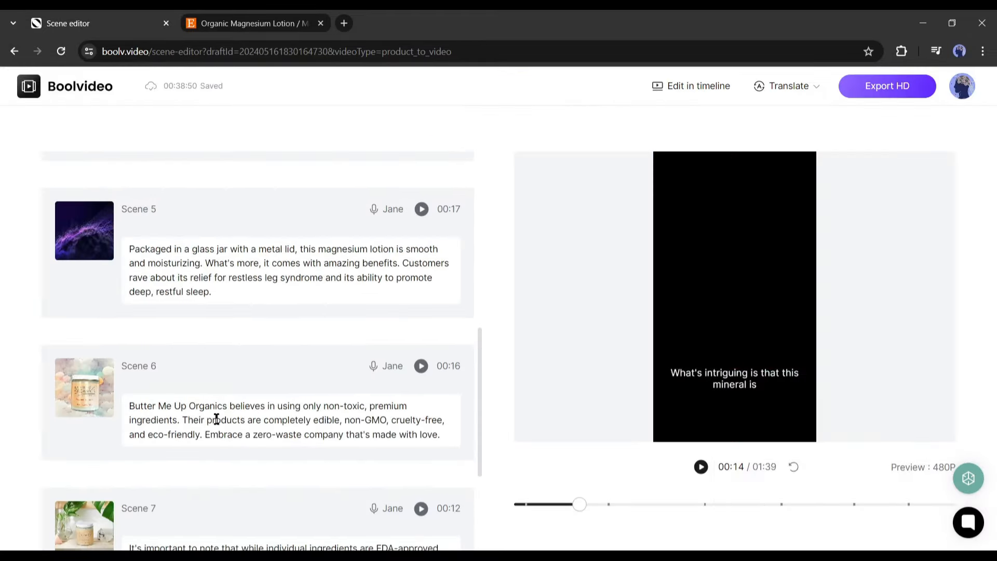
{"action": "scroll", "coordinate": [353, 441], "scroll_direction": "up", "scroll_amount": 5}
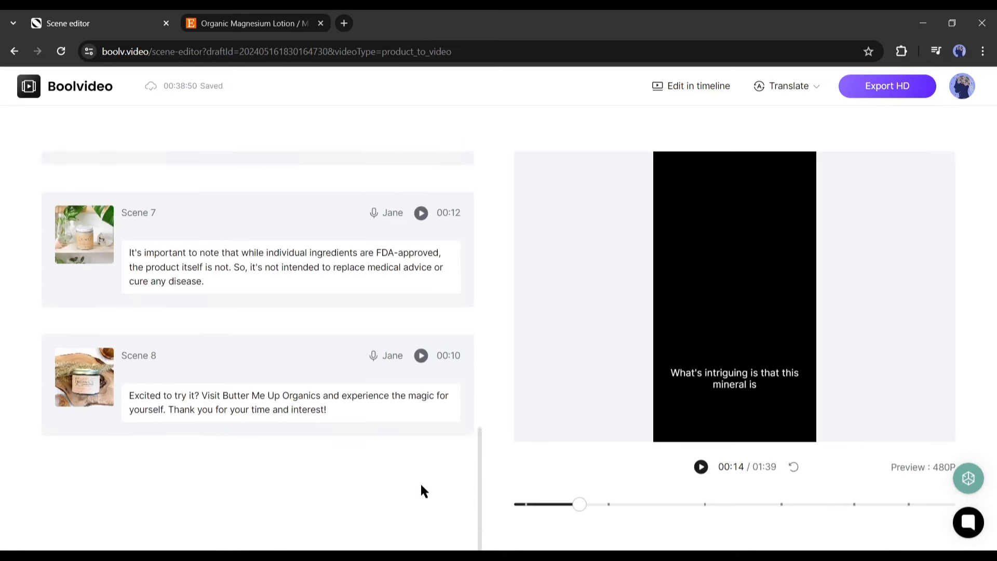
{"action": "left_click_drag", "start_coordinate": [578, 505], "coordinate": [490, 505]}
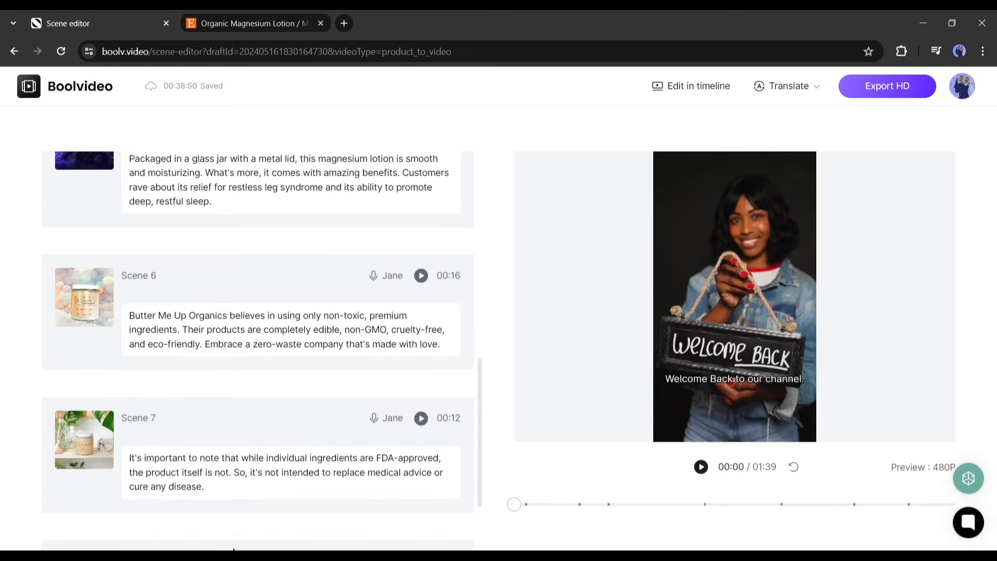
Look through the full list of languages the video can be translated to, from Afrikaans to Zulu, without choosing one.
{"action": "left_click", "coordinate": [799, 89]}
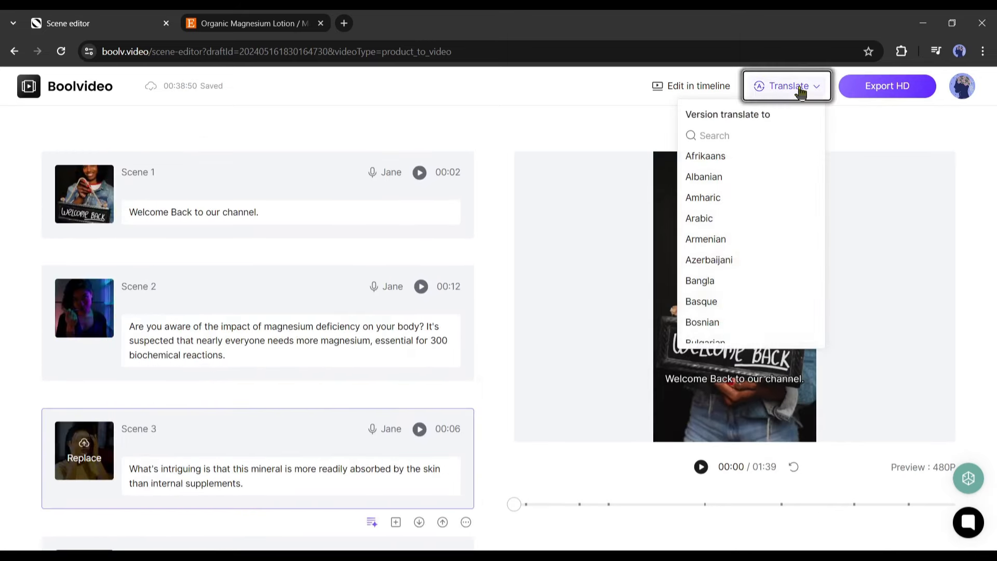
{"action": "scroll", "coordinate": [732, 240], "scroll_direction": "down", "scroll_amount": 12}
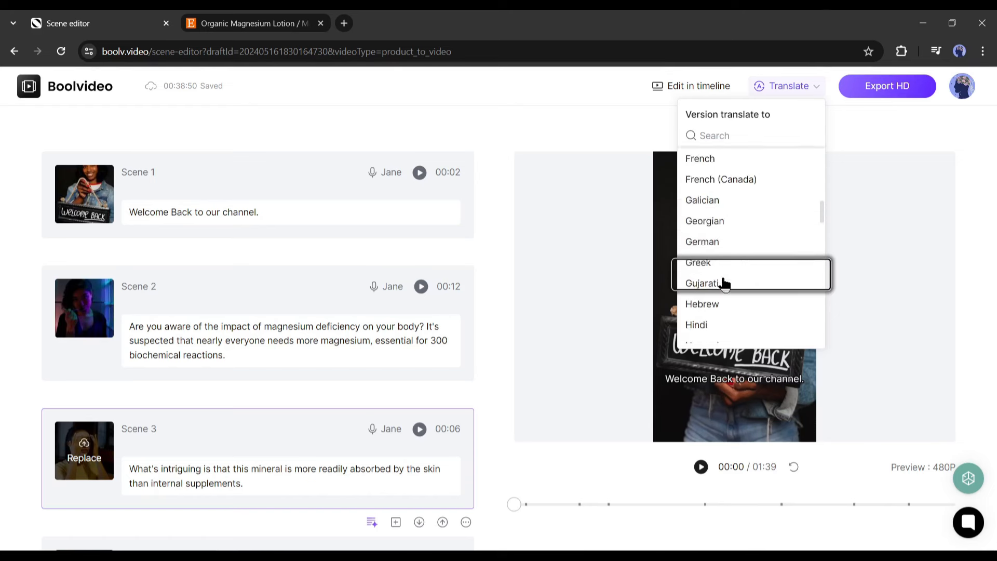
{"action": "scroll", "coordinate": [725, 285], "scroll_direction": "down", "scroll_amount": 15}
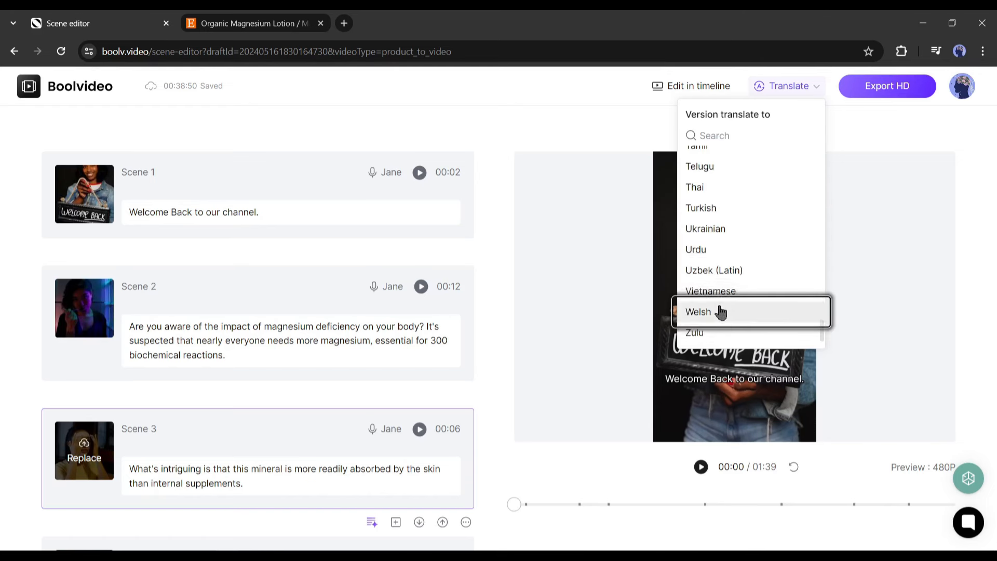
{"action": "scroll", "coordinate": [722, 312], "scroll_direction": "up", "scroll_amount": 7}
{"action": "scroll", "coordinate": [721, 312], "scroll_direction": "up", "scroll_amount": 20}
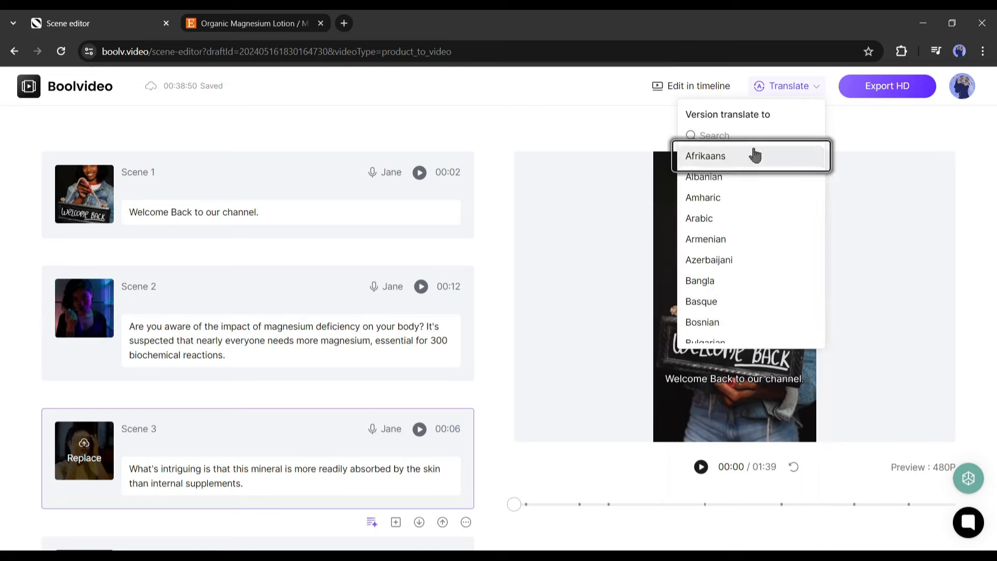
{"action": "left_click", "coordinate": [849, 108]}
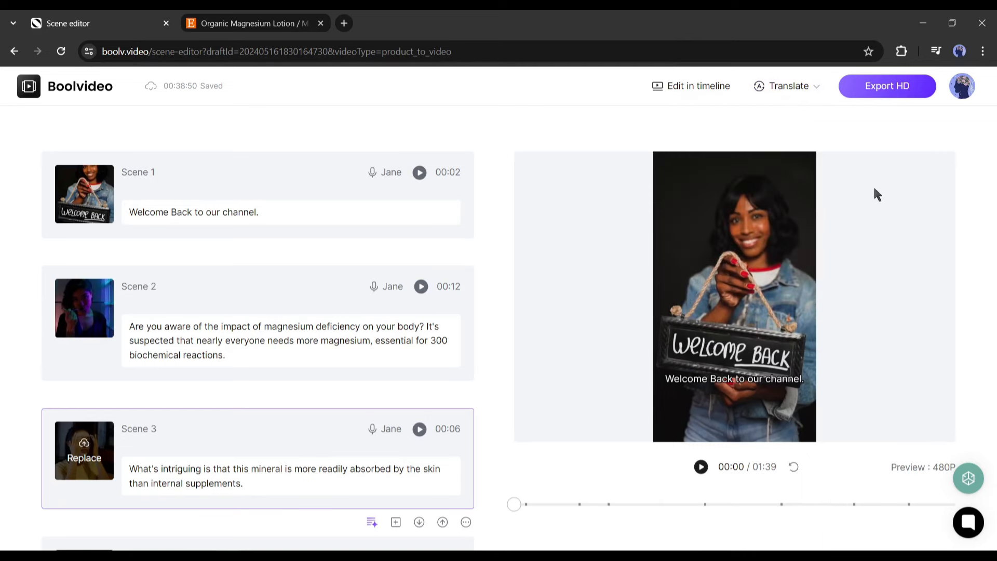
Export the video in 1080P under the name "Organic Magnesium Lotion".
{"action": "left_click", "coordinate": [904, 90]}
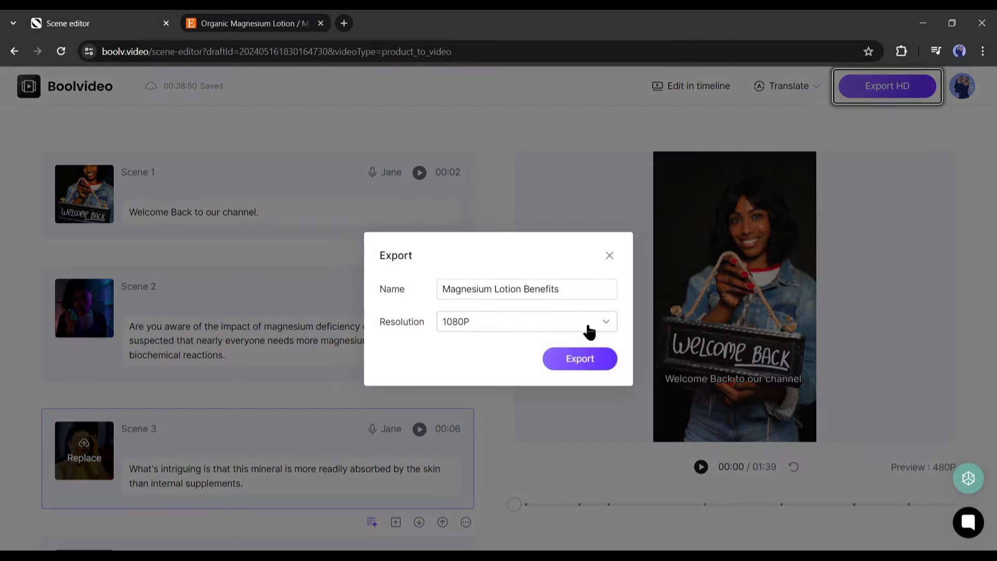
{"action": "triple_click", "coordinate": [570, 288]}
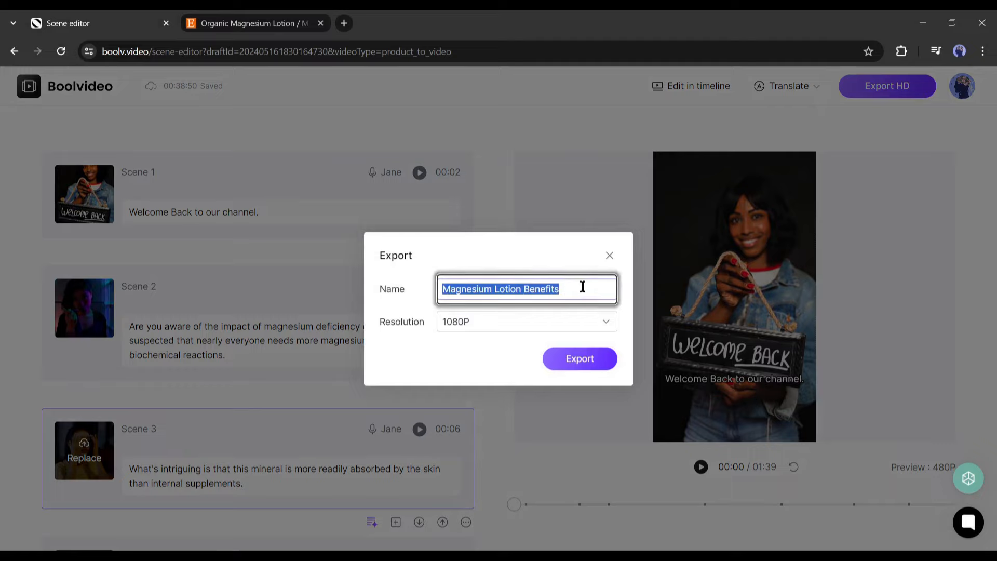
{"action": "left_click", "coordinate": [294, 10]}
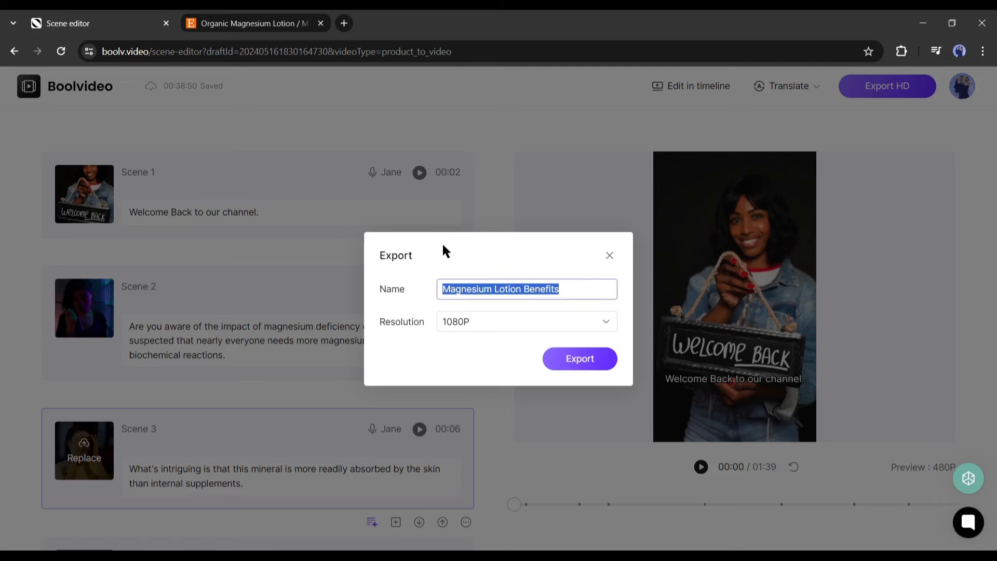
{"action": "type", "text": "Organic Magnesium Lotion"}
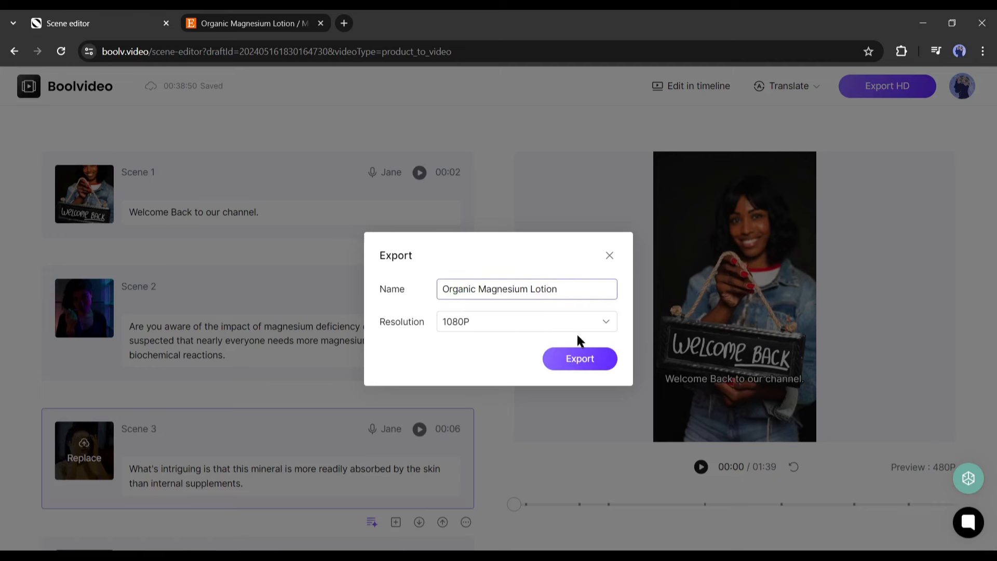
{"action": "left_click", "coordinate": [575, 327]}
{"action": "left_click", "coordinate": [583, 360]}
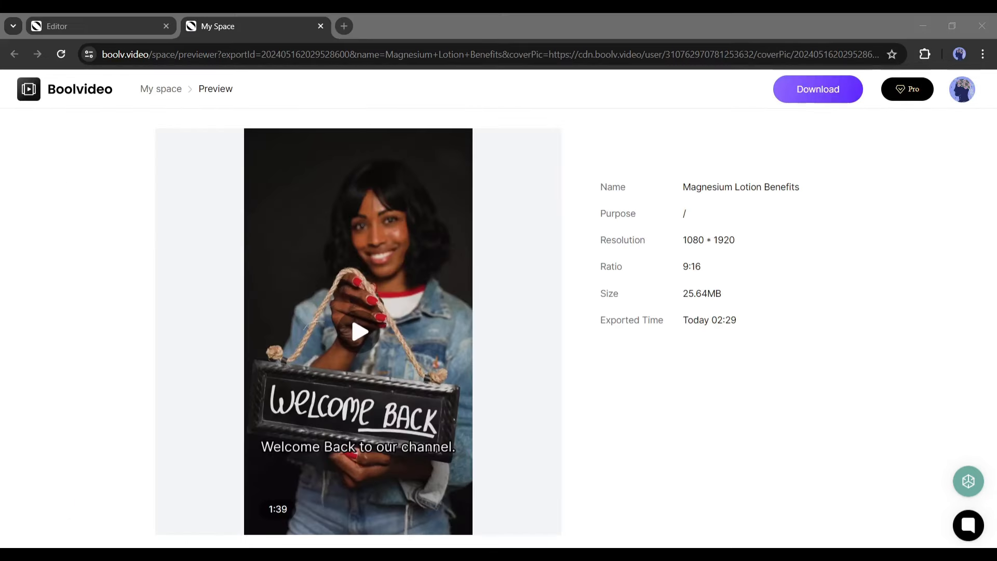
Play the exported magnesium lotion video in its preview page and download it.
{"action": "left_click", "coordinate": [322, 294]}
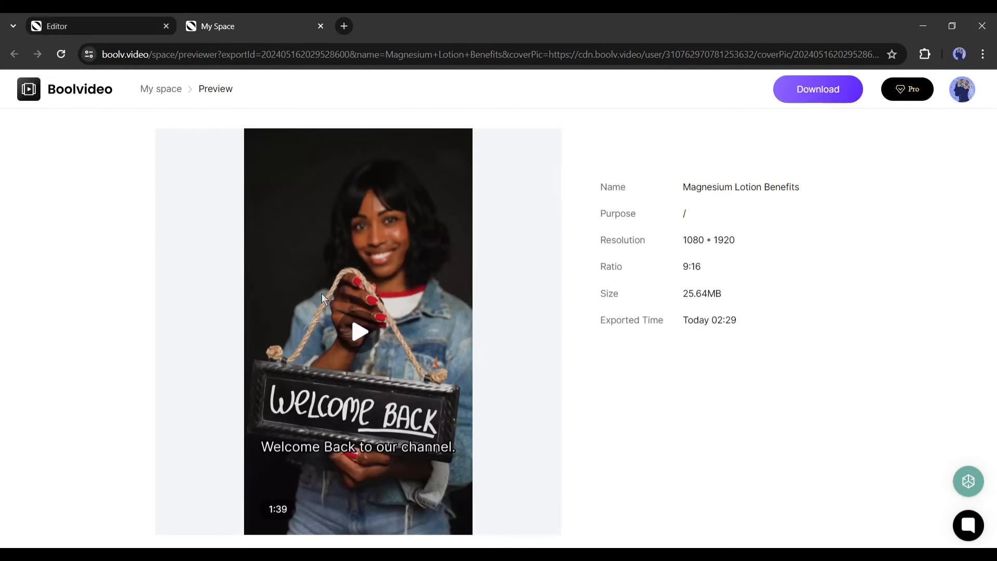
{"action": "left_click", "coordinate": [348, 336]}
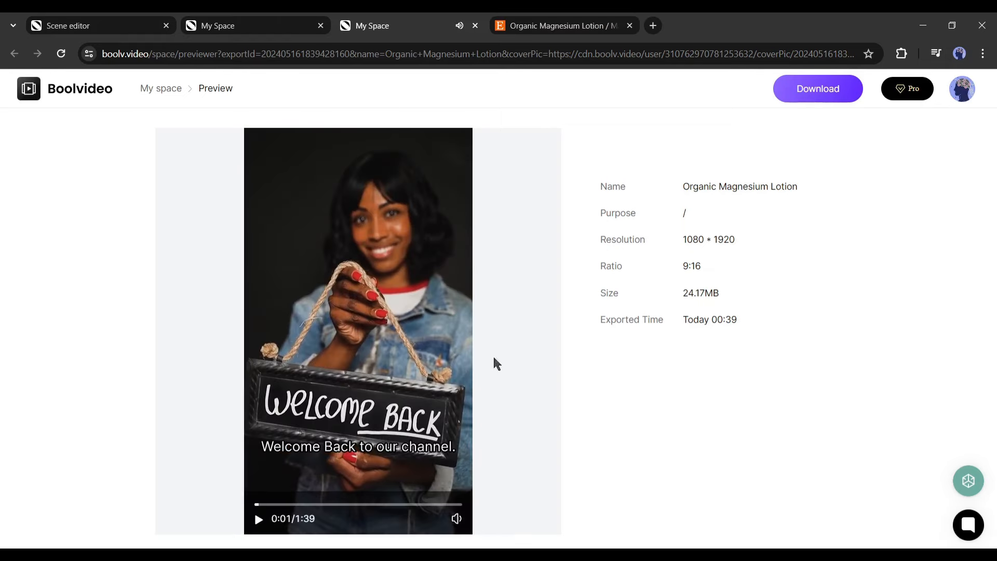
{"action": "left_click", "coordinate": [803, 101]}
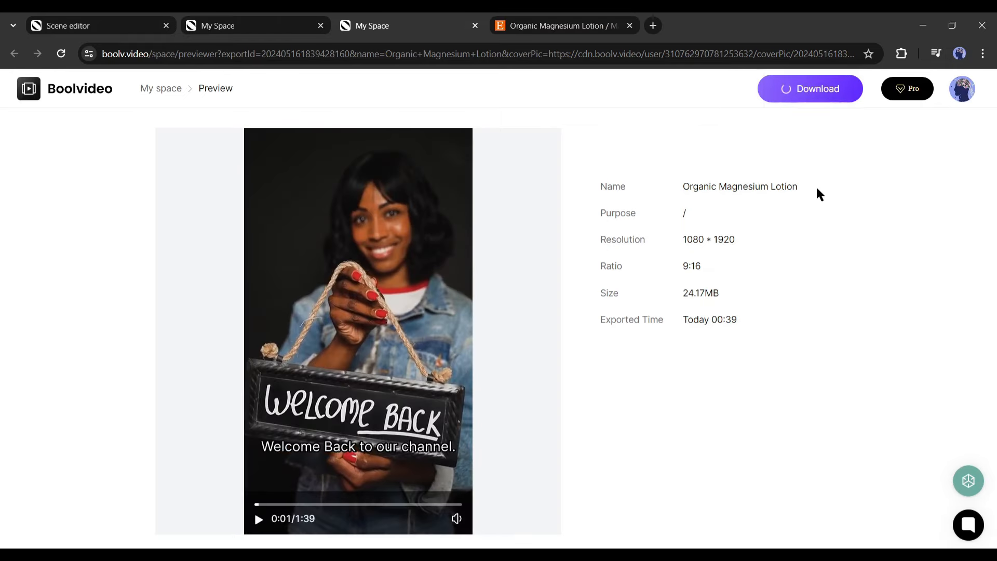
Close the finished export and Etsy pages and start an Idea to Video project with the sample prompt on the importance of exercise.
{"action": "left_click", "coordinate": [229, 24]}
{"action": "left_click", "coordinate": [77, 137]}
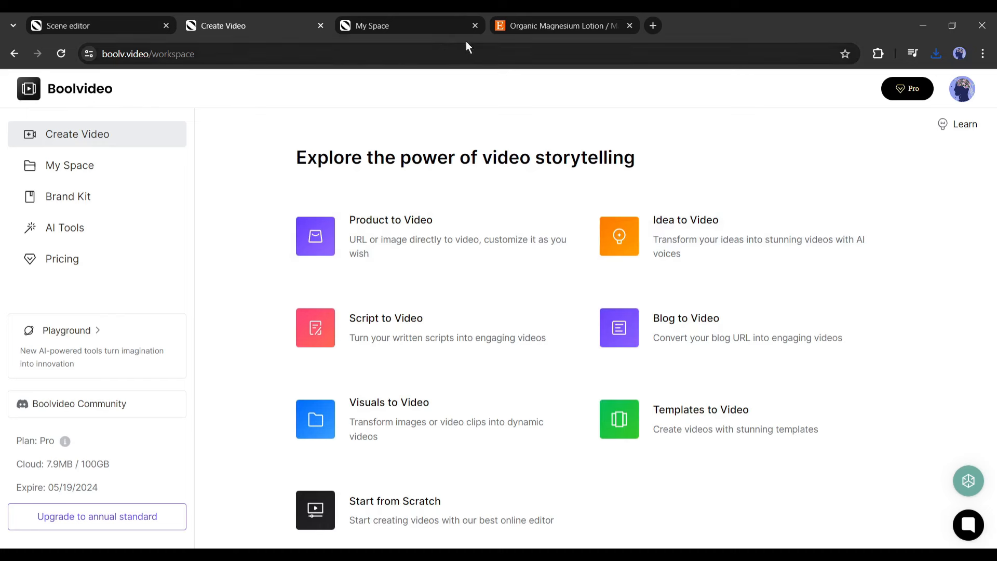
{"action": "left_click", "coordinate": [474, 26]}
{"action": "left_click", "coordinate": [474, 26]}
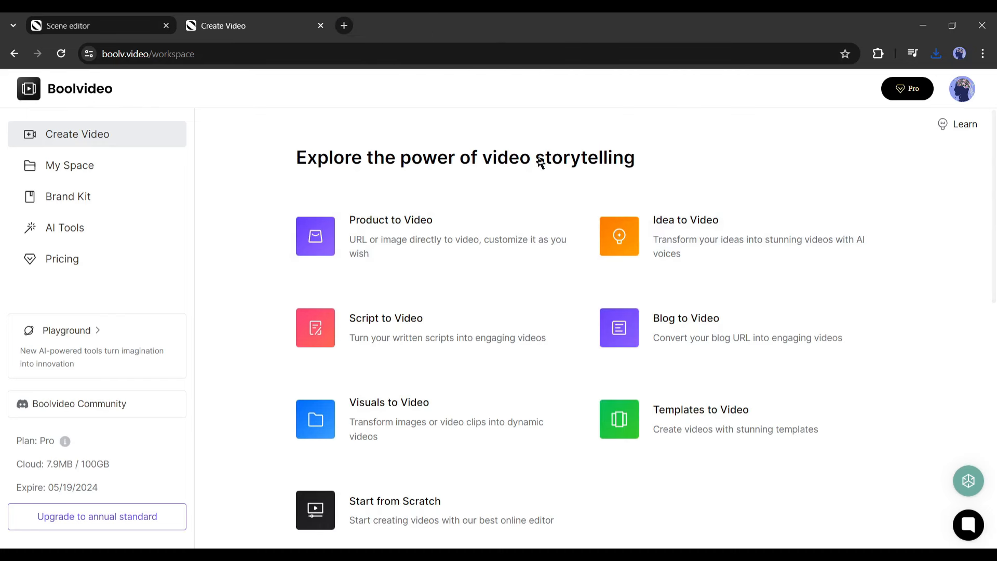
{"action": "left_click", "coordinate": [705, 239]}
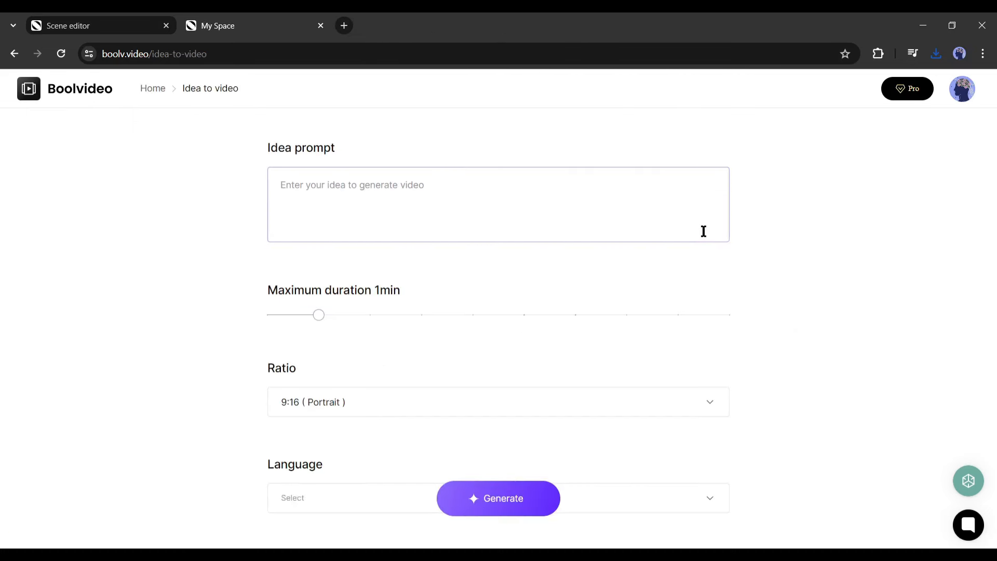
{"action": "left_click", "coordinate": [367, 196]}
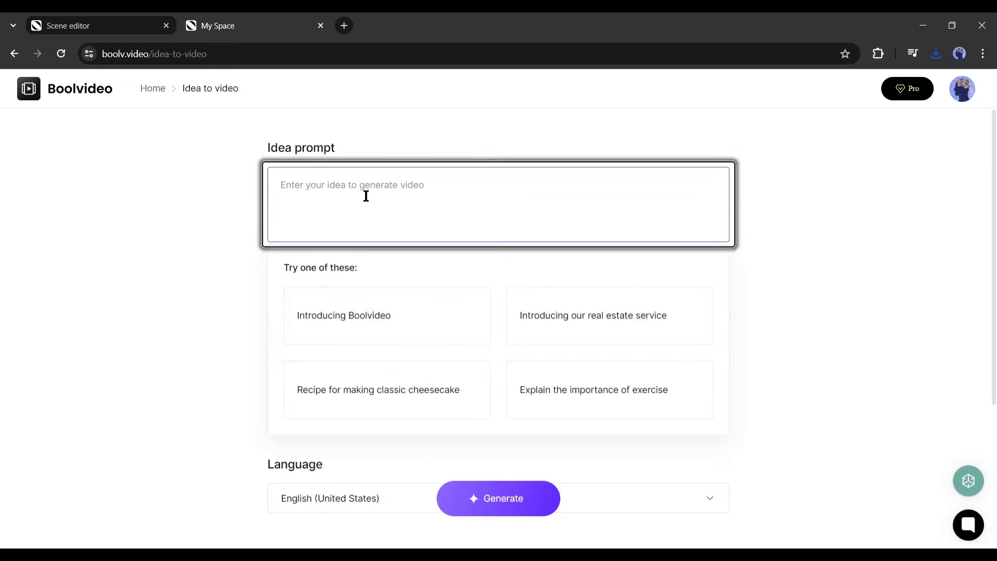
{"action": "left_click", "coordinate": [548, 389]}
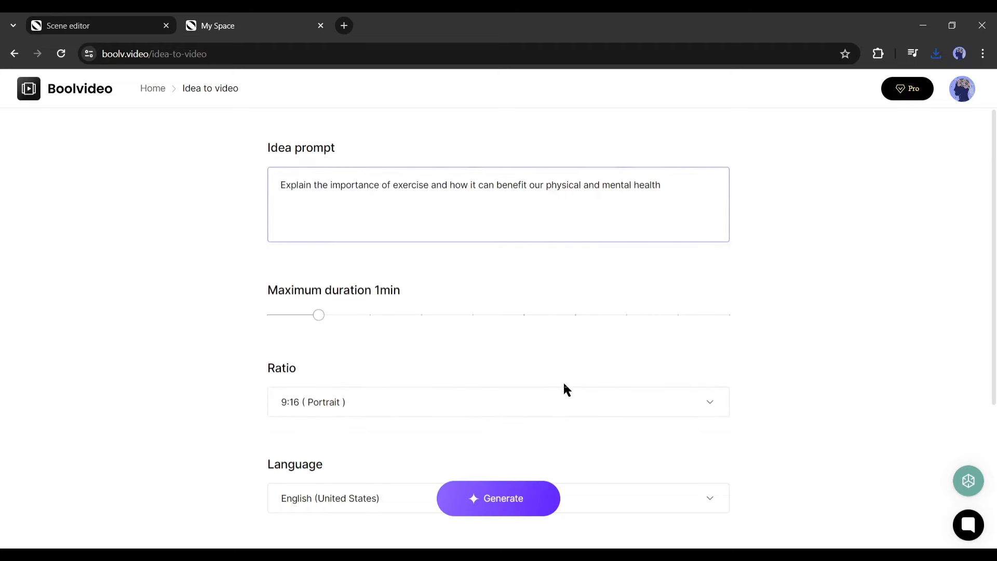
Generate the exercise video with a 1min maximum duration, 9:16 portrait ratio and English (United States), and play its preview.
{"action": "left_click_drag", "start_coordinate": [322, 315], "coordinate": [358, 312]}
{"action": "scroll", "coordinate": [363, 299], "scroll_direction": "down", "scroll_amount": 2}
{"action": "left_click", "coordinate": [442, 373]}
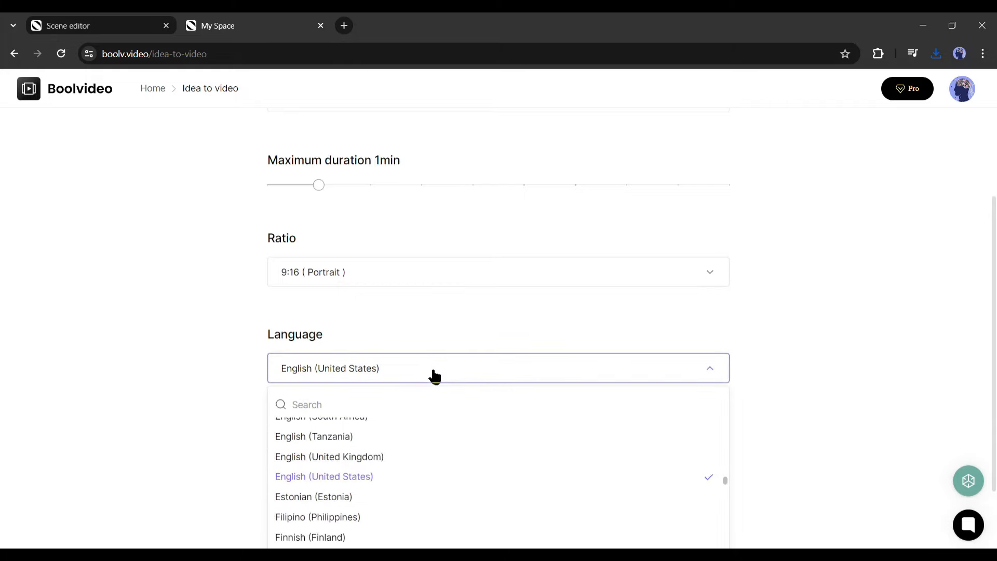
{"action": "left_click", "coordinate": [431, 370]}
{"action": "scroll", "coordinate": [467, 416], "scroll_direction": "down", "scroll_amount": 2}
{"action": "left_click", "coordinate": [498, 497]}
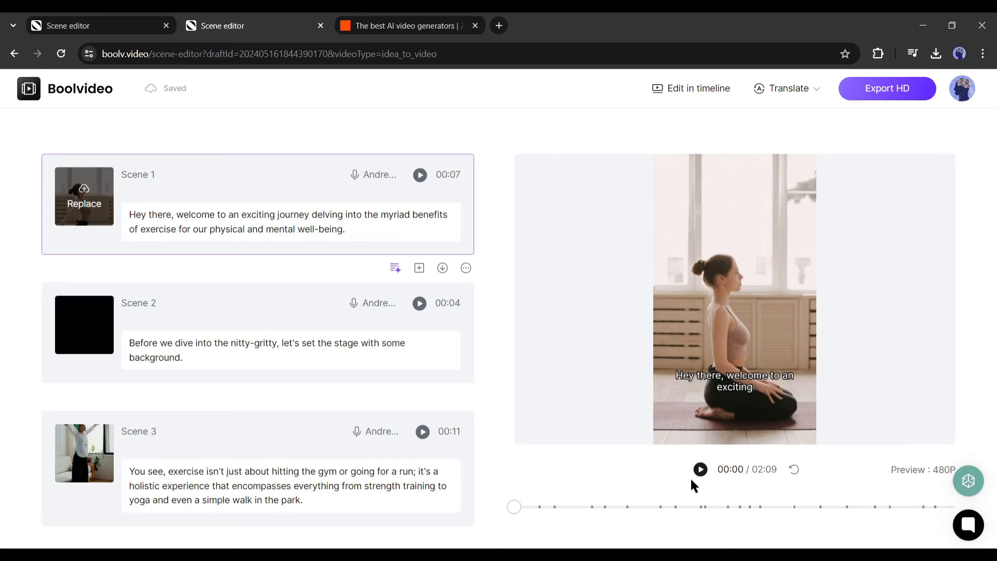
{"action": "left_click", "coordinate": [701, 471]}
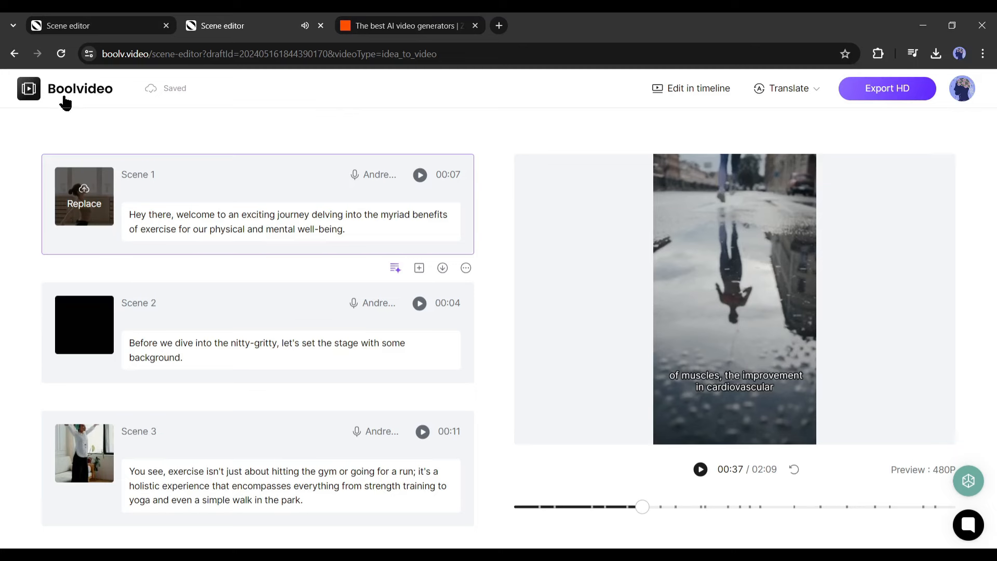
Start a Script to Video project with the sample script on sleep health habits, keeping the 9:16 (Portrait) ratio.
{"action": "left_click", "coordinate": [65, 103]}
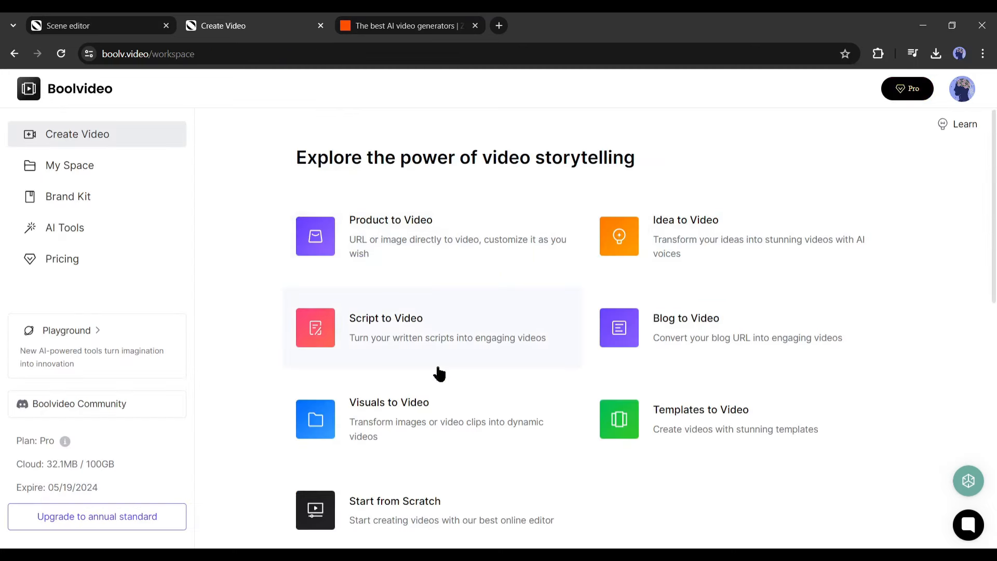
{"action": "left_click", "coordinate": [427, 330]}
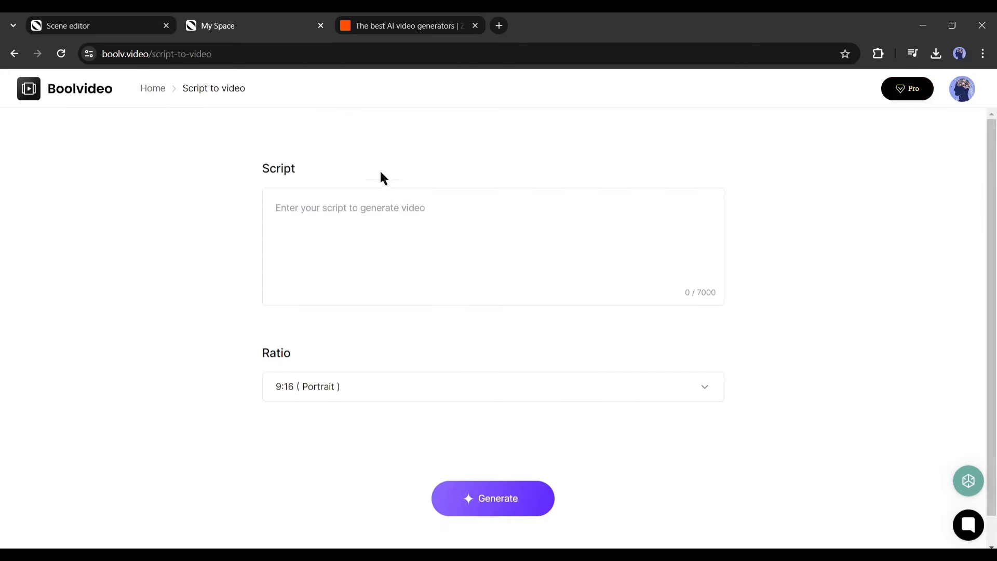
{"action": "left_click", "coordinate": [345, 212]}
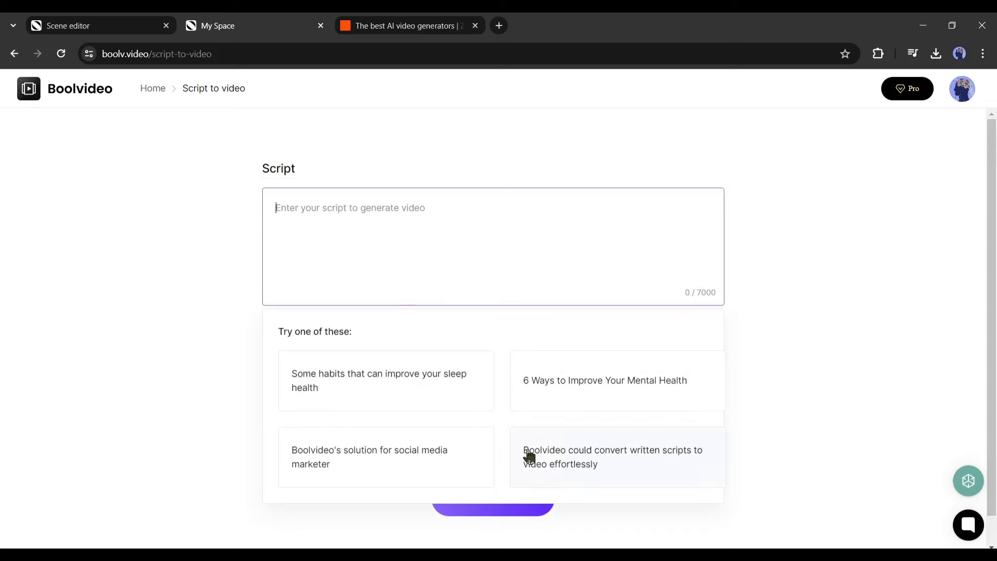
{"action": "left_click", "coordinate": [442, 413]}
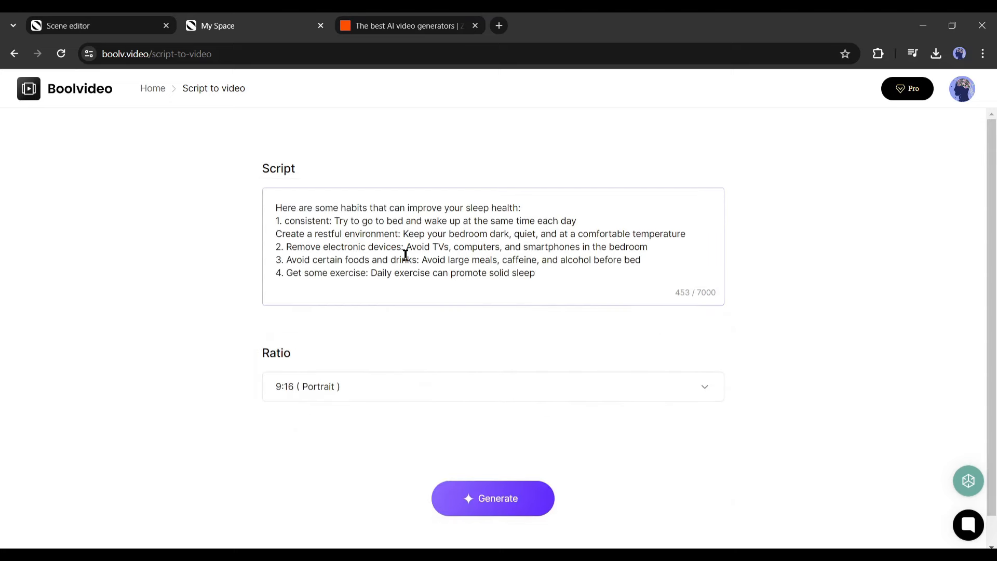
{"action": "scroll", "coordinate": [395, 290], "scroll_direction": "down", "scroll_amount": 1}
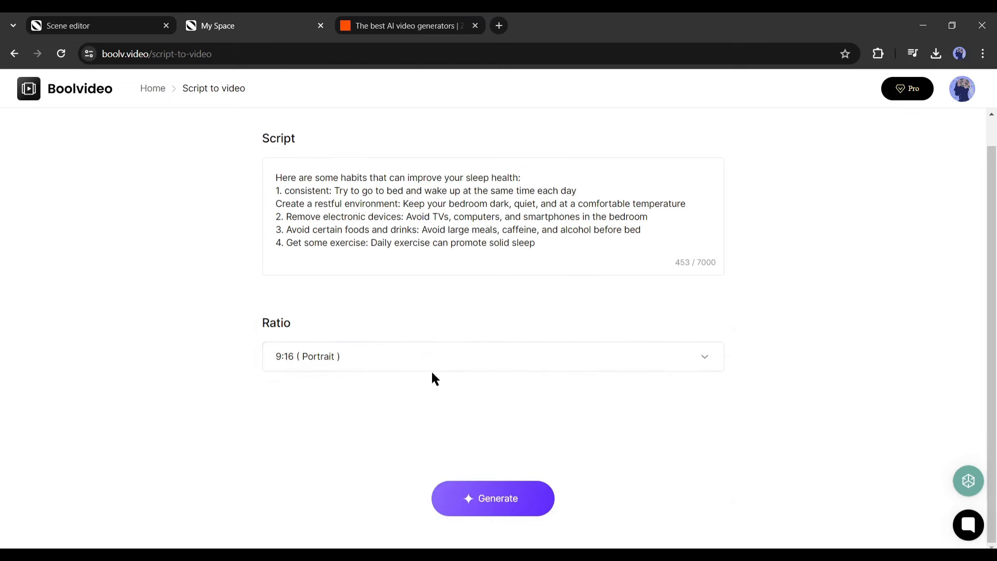
{"action": "left_click", "coordinate": [478, 364]}
{"action": "left_click", "coordinate": [479, 364]}
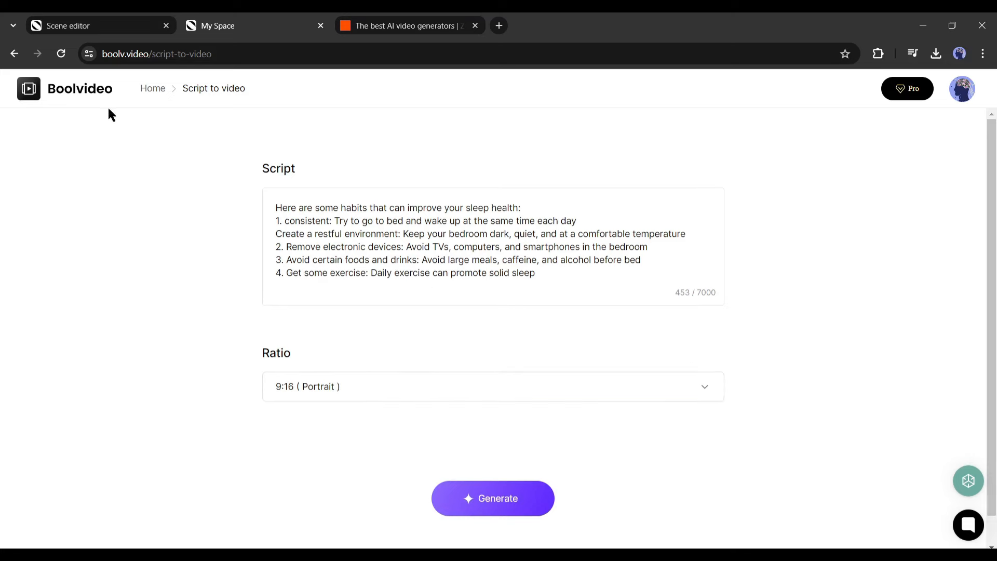
Set up a Blog to Video project with the suggested blog URL and a 1min maximum duration, keeping 9:16 (Portrait) and English (United States).
{"action": "left_click", "coordinate": [82, 100]}
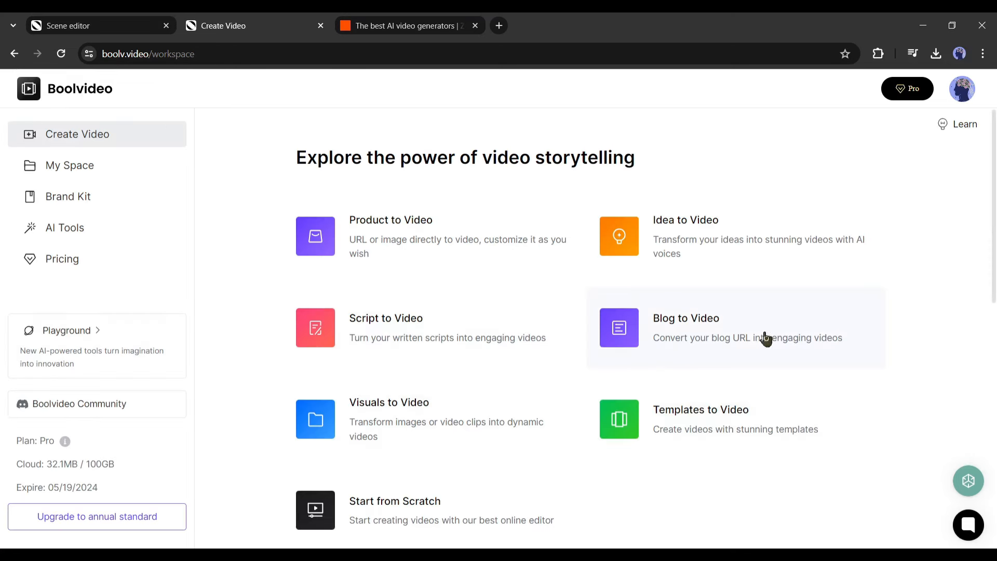
{"action": "left_click", "coordinate": [765, 339]}
{"action": "left_click", "coordinate": [338, 211]}
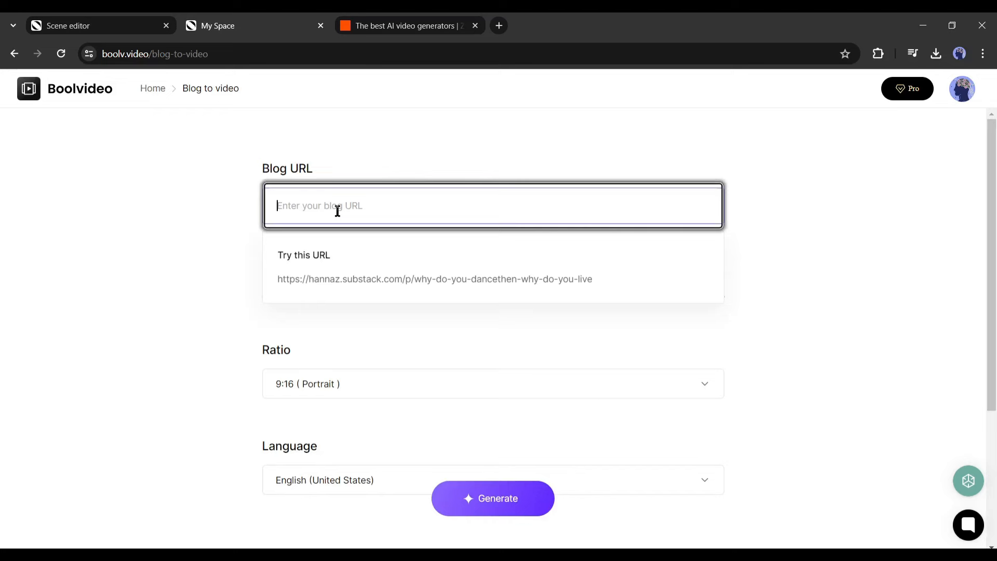
{"action": "left_click", "coordinate": [353, 280]}
{"action": "triple_click", "coordinate": [337, 214]}
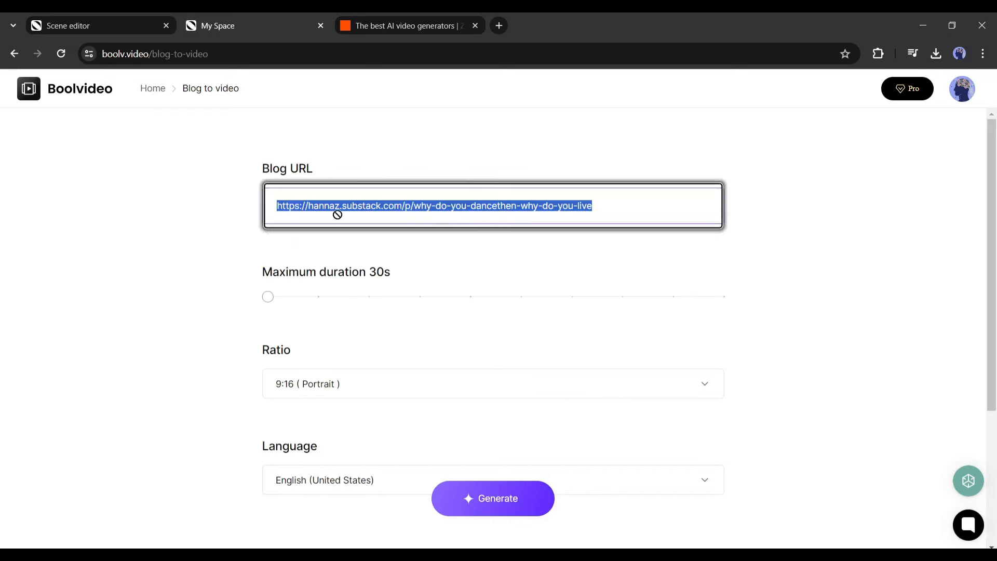
{"action": "left_click", "coordinate": [749, 225]}
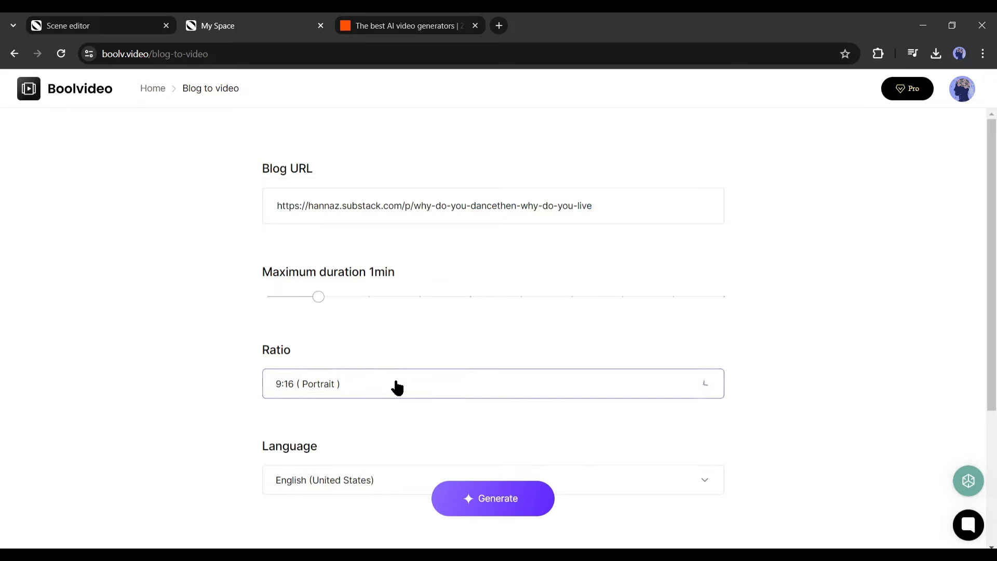
{"action": "scroll", "coordinate": [416, 385], "scroll_direction": "down", "scroll_amount": 3}
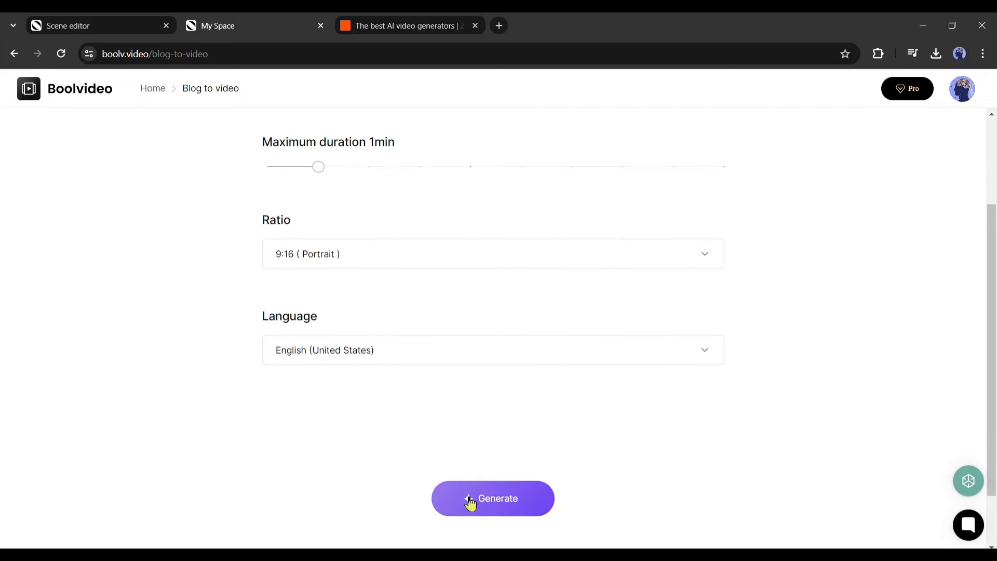
Browse the Templates to Video gallery, then open a blank project with Start from Scratch.
{"action": "left_click", "coordinate": [73, 93]}
{"action": "scroll", "coordinate": [611, 280], "scroll_direction": "down", "scroll_amount": 3}
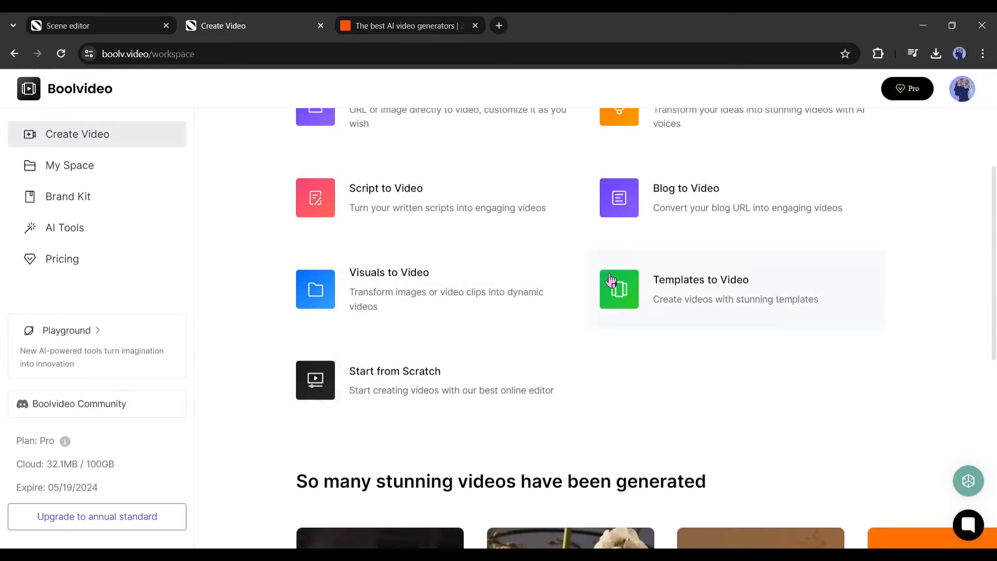
{"action": "left_click", "coordinate": [429, 305]}
{"action": "scroll", "coordinate": [601, 314], "scroll_direction": "down", "scroll_amount": 2}
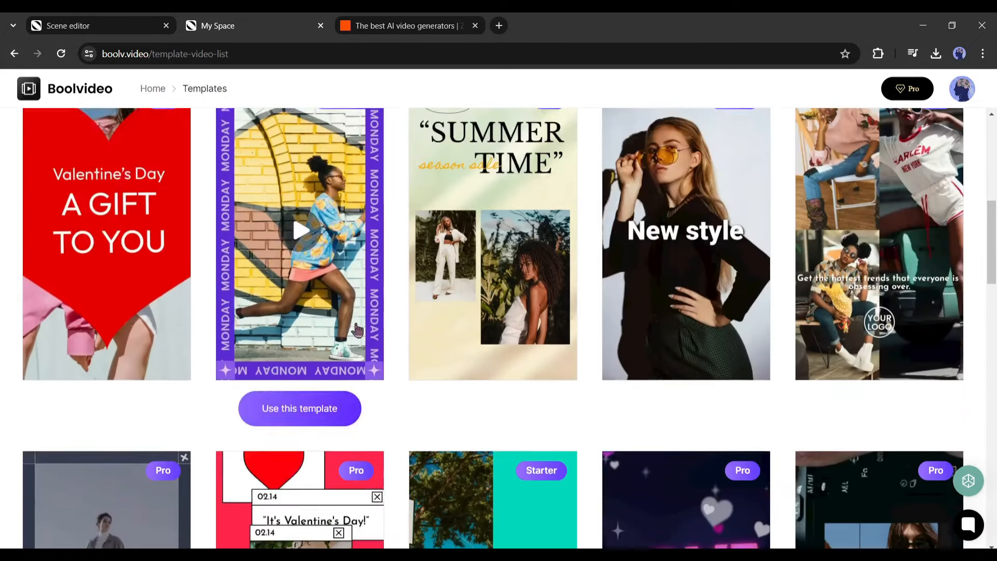
{"action": "scroll", "coordinate": [356, 327], "scroll_direction": "down", "scroll_amount": 8}
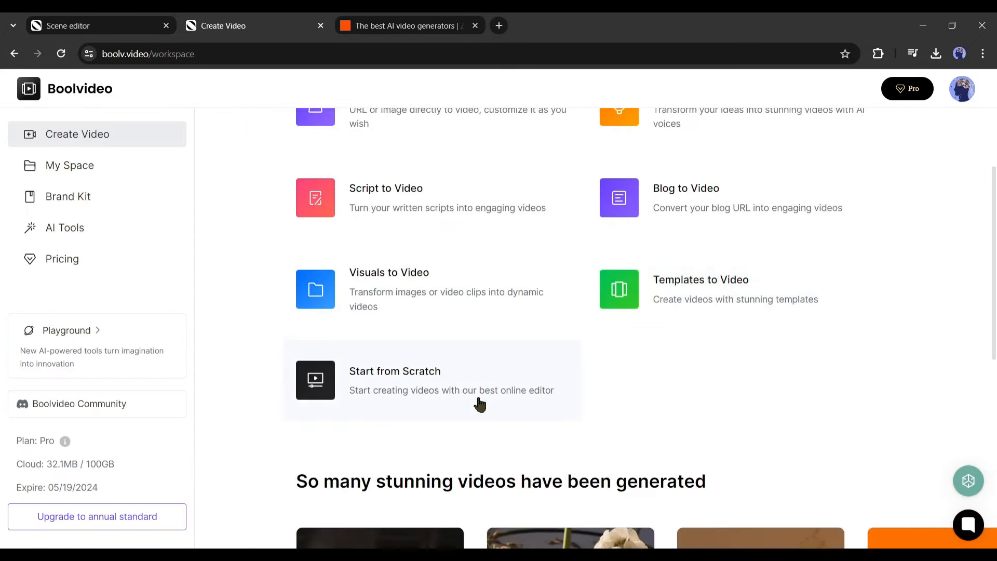
{"action": "left_click", "coordinate": [478, 403]}
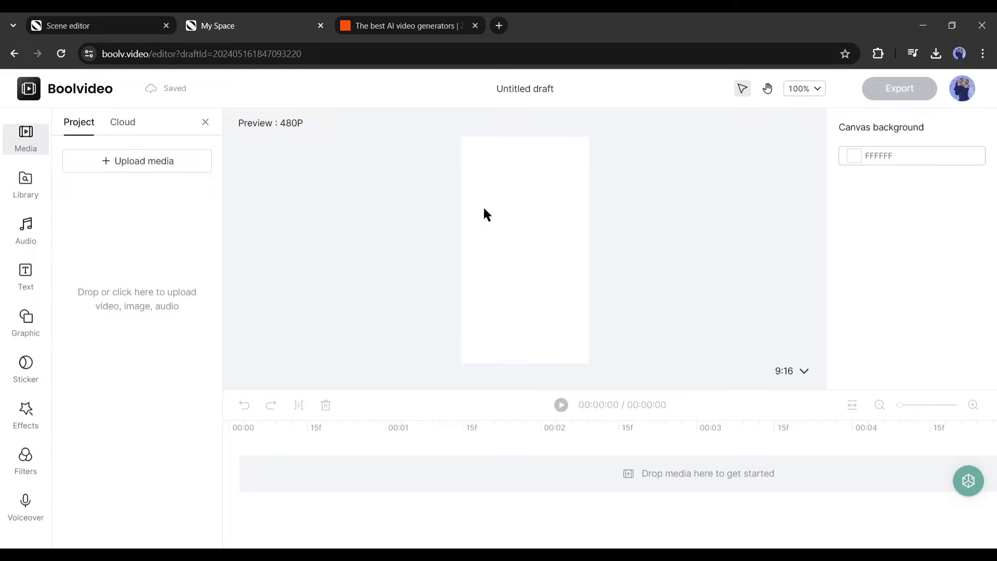
Look through the sample generated videos on the Create Video page and open product to video from the sportswear sample, then go back.
{"action": "left_click", "coordinate": [80, 89]}
{"action": "scroll", "coordinate": [257, 266], "scroll_direction": "down", "scroll_amount": 7}
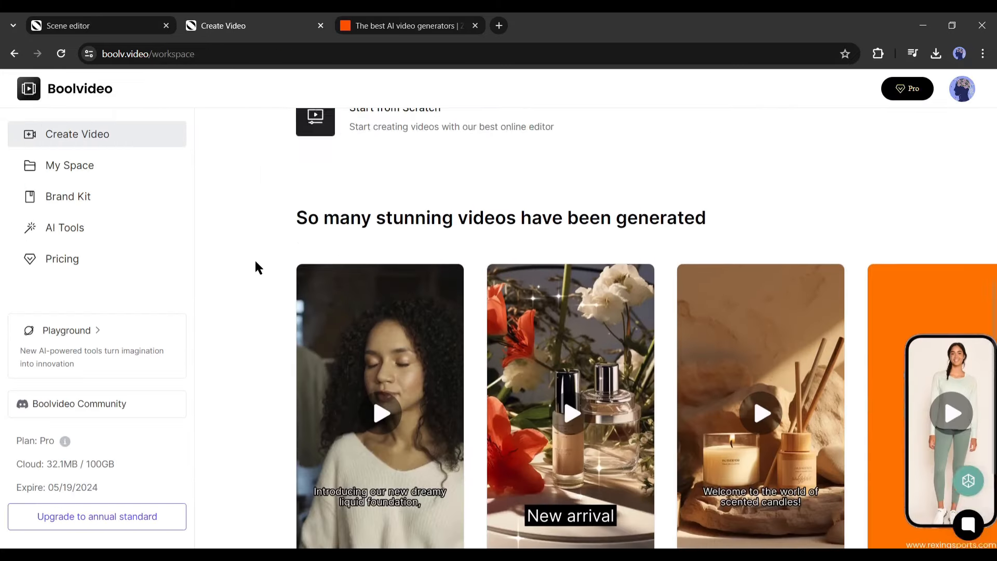
{"action": "scroll", "coordinate": [255, 266], "scroll_direction": "down", "scroll_amount": 3}
{"action": "scroll", "coordinate": [908, 429], "scroll_direction": "down", "scroll_amount": 1}
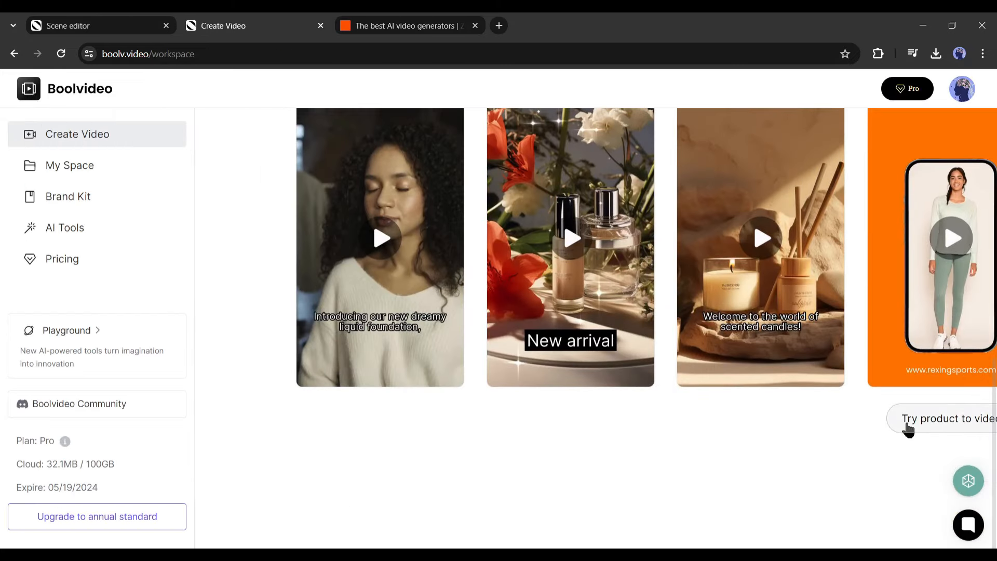
{"action": "left_click", "coordinate": [908, 423]}
{"action": "left_click", "coordinate": [14, 53]}
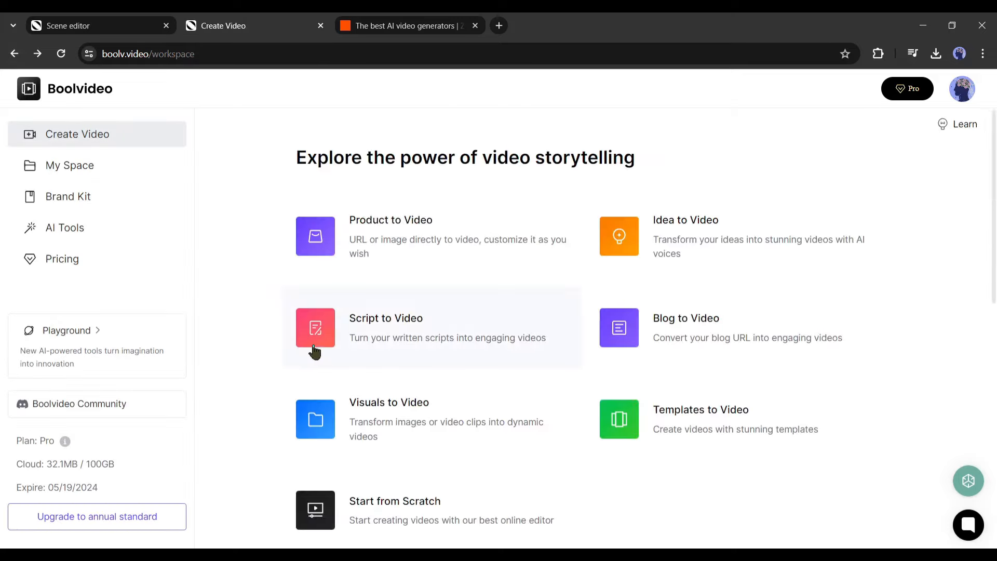
Open the Brand Kit page and dismiss its promotional banner.
{"action": "scroll", "coordinate": [314, 349], "scroll_direction": "down", "scroll_amount": 6}
{"action": "left_click", "coordinate": [68, 203]}
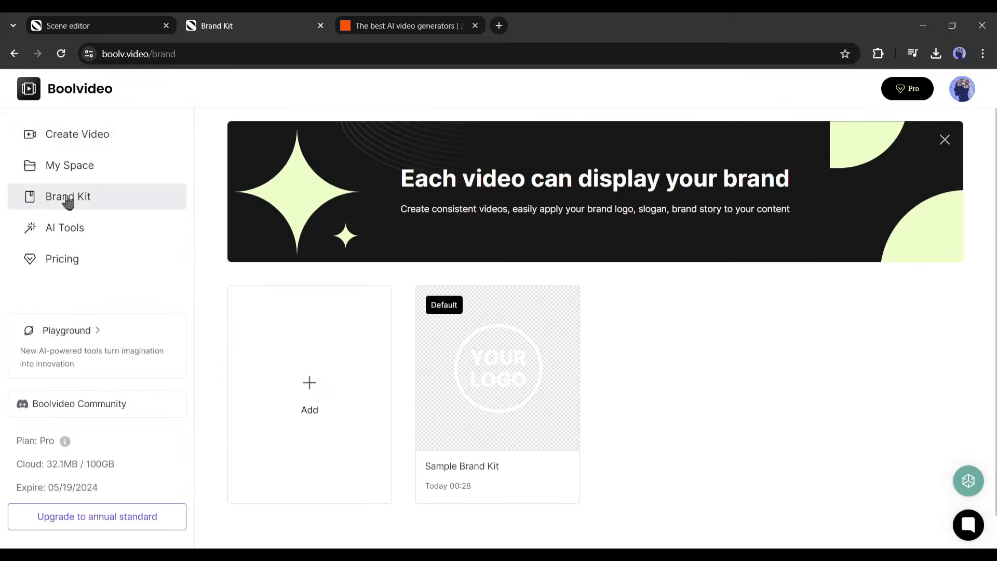
{"action": "left_click", "coordinate": [945, 140]}
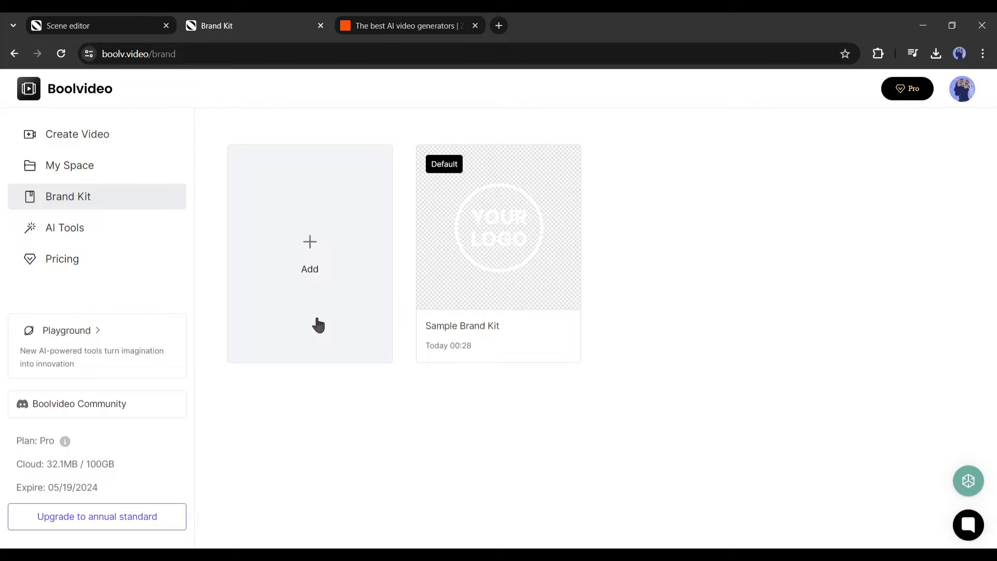
Open the Pricing page and examine the Standard plan's monthly price and included features.
{"action": "left_click", "coordinate": [94, 18]}
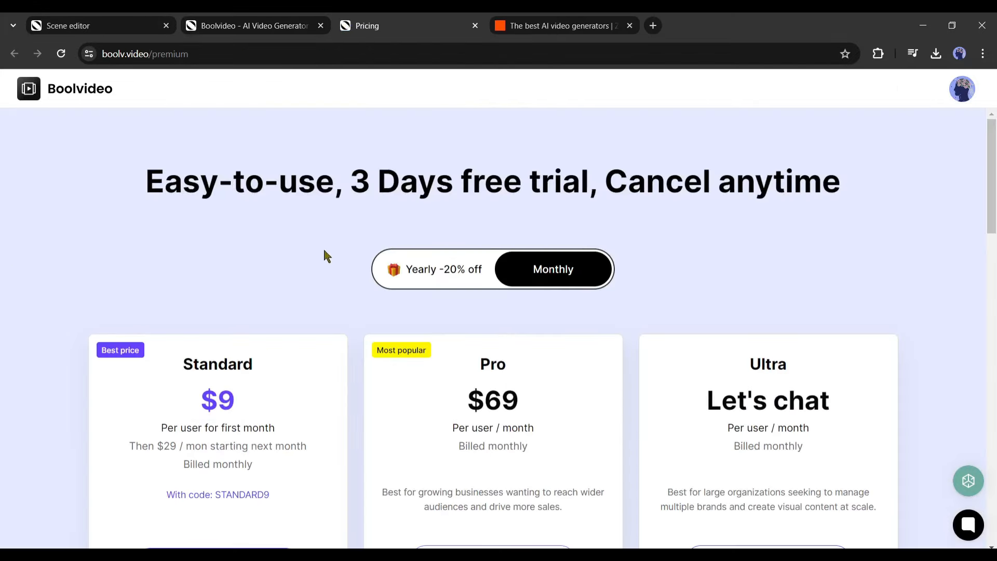
{"action": "scroll", "coordinate": [329, 218], "scroll_direction": "down", "scroll_amount": 3}
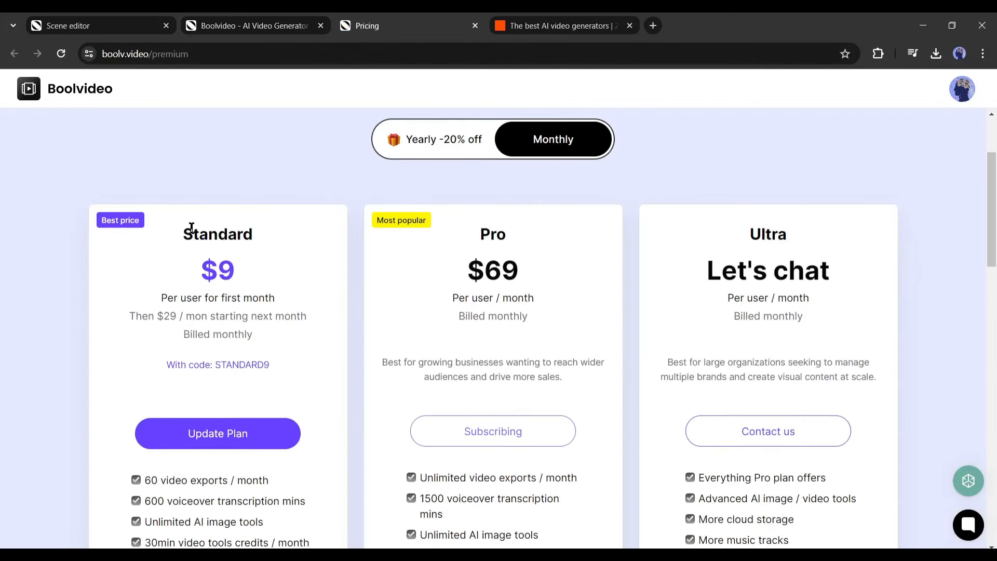
{"action": "left_click", "coordinate": [262, 235]}
{"action": "scroll", "coordinate": [281, 311], "scroll_direction": "down", "scroll_amount": 3}
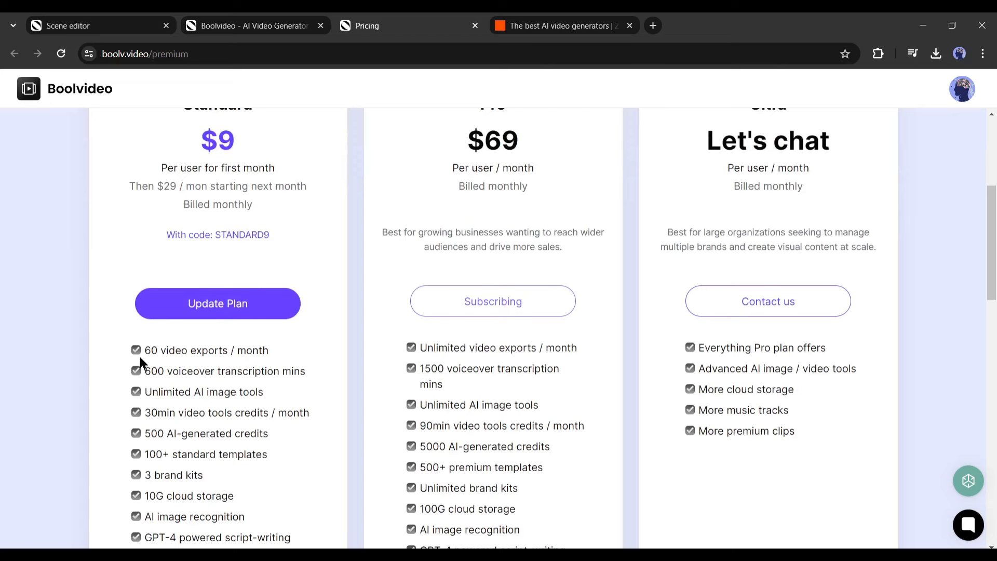
{"action": "left_click_drag", "start_coordinate": [148, 372], "coordinate": [234, 374]}
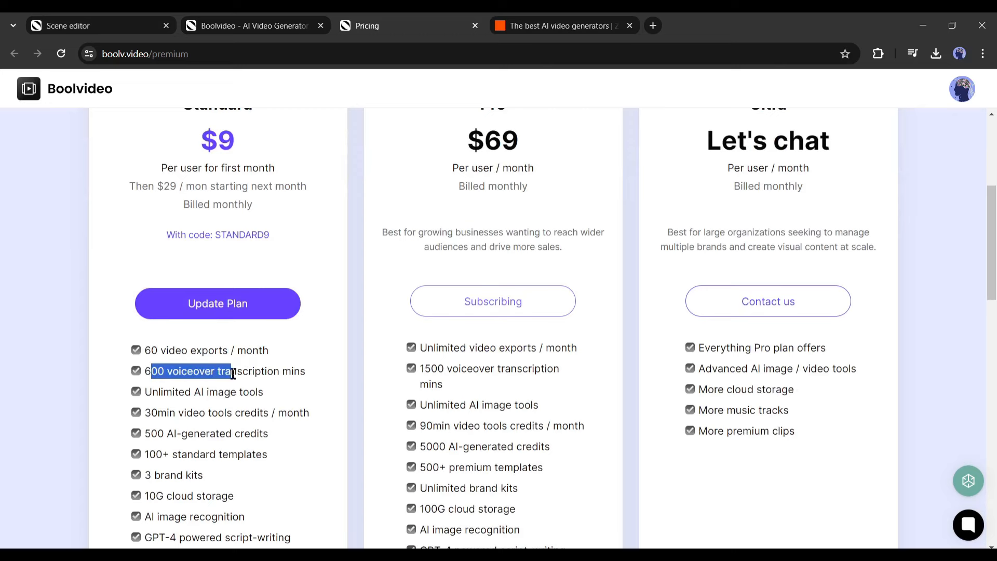
{"action": "left_click", "coordinate": [274, 373]}
{"action": "scroll", "coordinate": [195, 478], "scroll_direction": "down", "scroll_amount": 3}
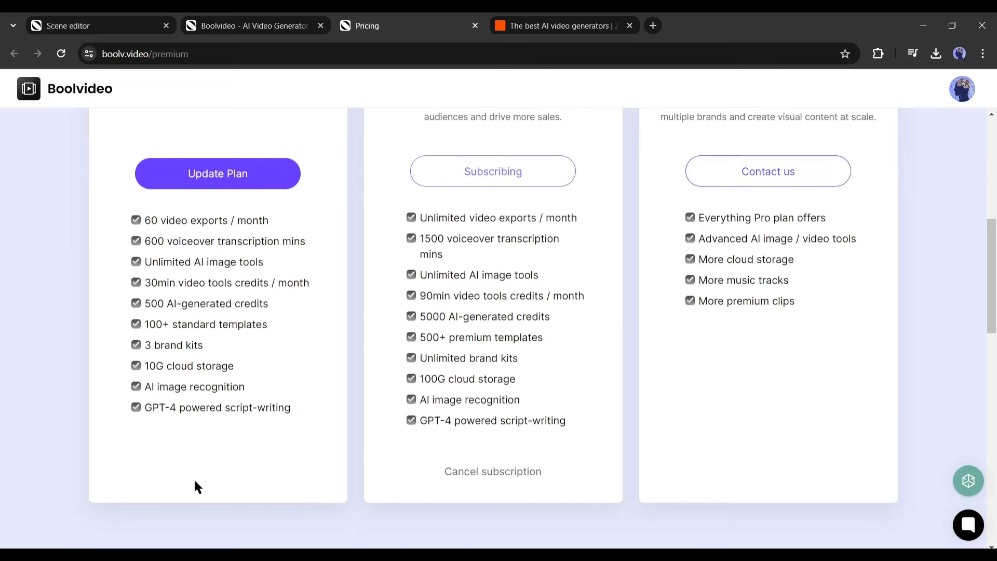
{"action": "scroll", "coordinate": [258, 451], "scroll_direction": "up", "scroll_amount": 6}
{"action": "left_click_drag", "start_coordinate": [236, 270], "coordinate": [240, 267]}
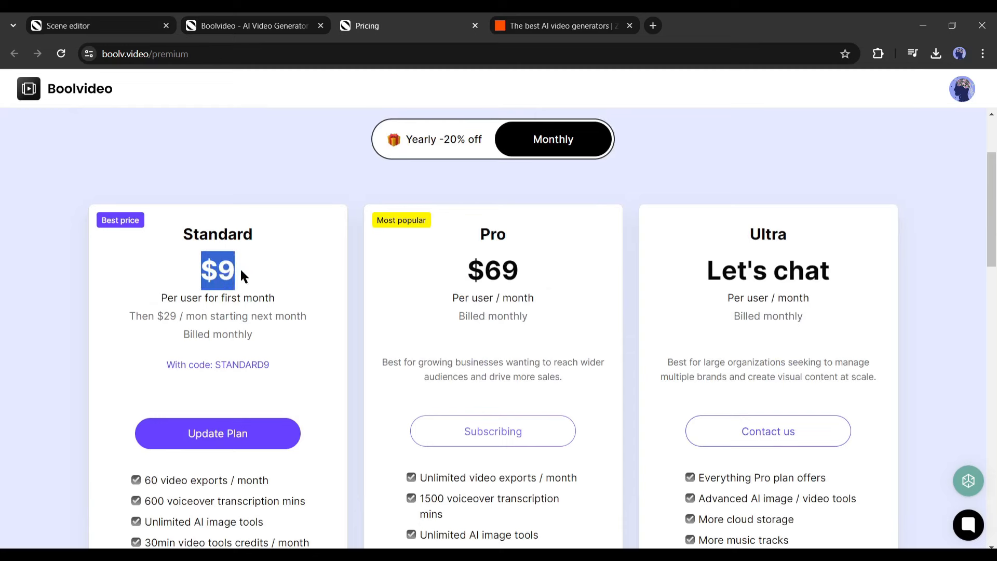
{"action": "left_click", "coordinate": [220, 268]}
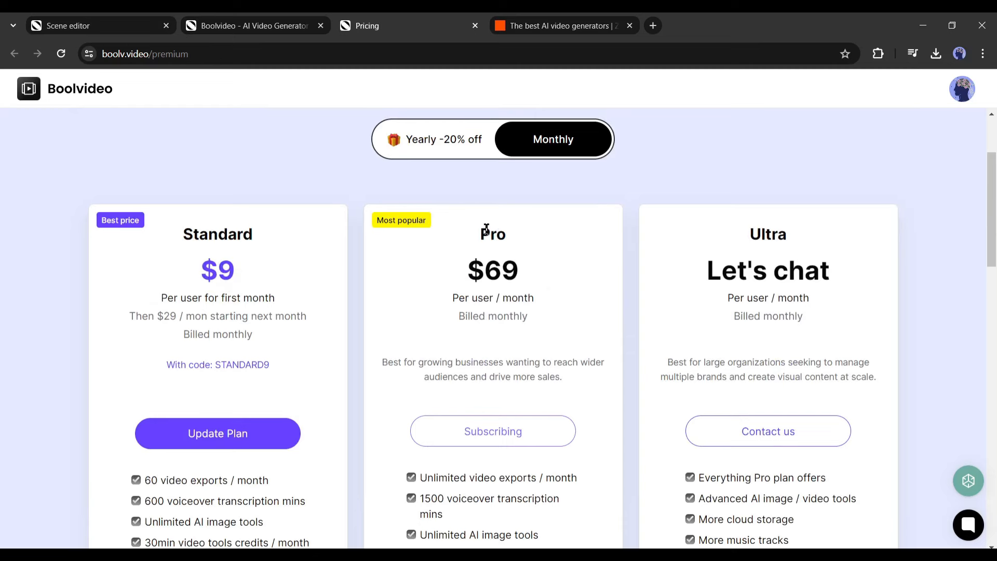
Examine the Pro plan's monthly price, video export and voiceover limits, and remaining features.
{"action": "left_click", "coordinate": [563, 247]}
{"action": "scroll", "coordinate": [563, 247], "scroll_direction": "down", "scroll_amount": 3}
{"action": "left_click_drag", "start_coordinate": [421, 347], "coordinate": [502, 350]}
{"action": "left_click", "coordinate": [502, 350]}
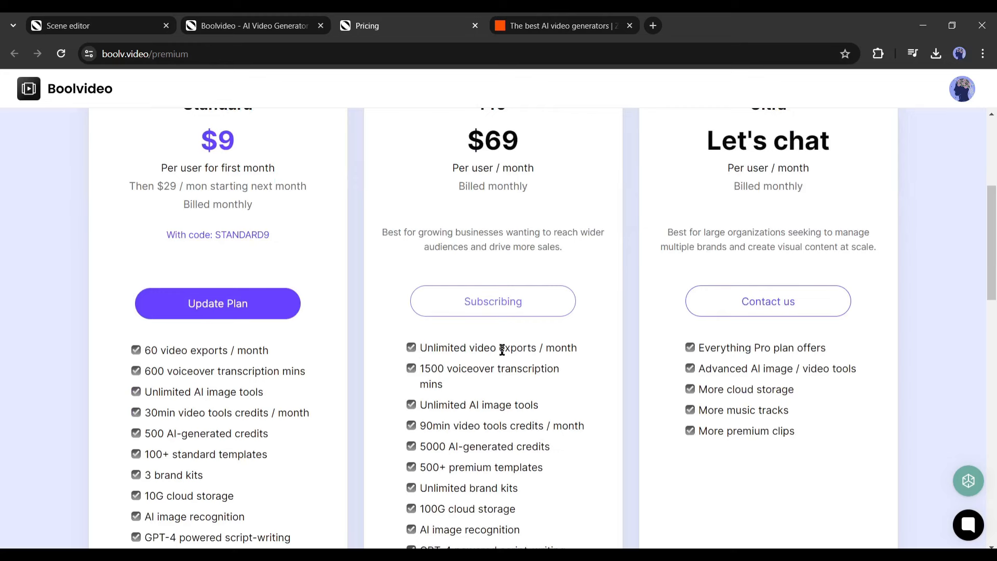
{"action": "left_click_drag", "start_coordinate": [420, 372], "coordinate": [444, 384]}
{"action": "left_click", "coordinate": [466, 419]}
{"action": "scroll", "coordinate": [483, 451], "scroll_direction": "down", "scroll_amount": 4}
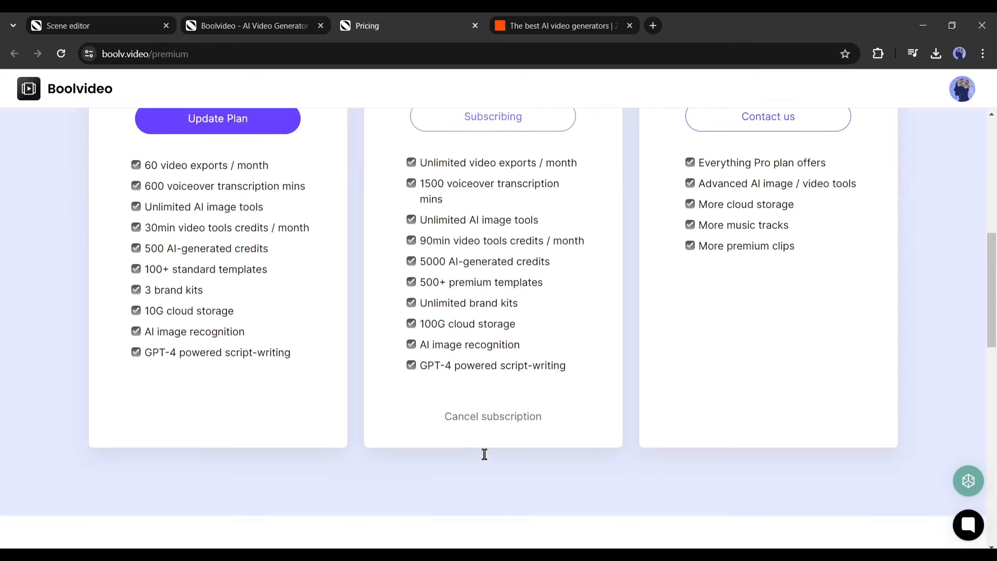
{"action": "scroll", "coordinate": [496, 377], "scroll_direction": "up", "scroll_amount": 5}
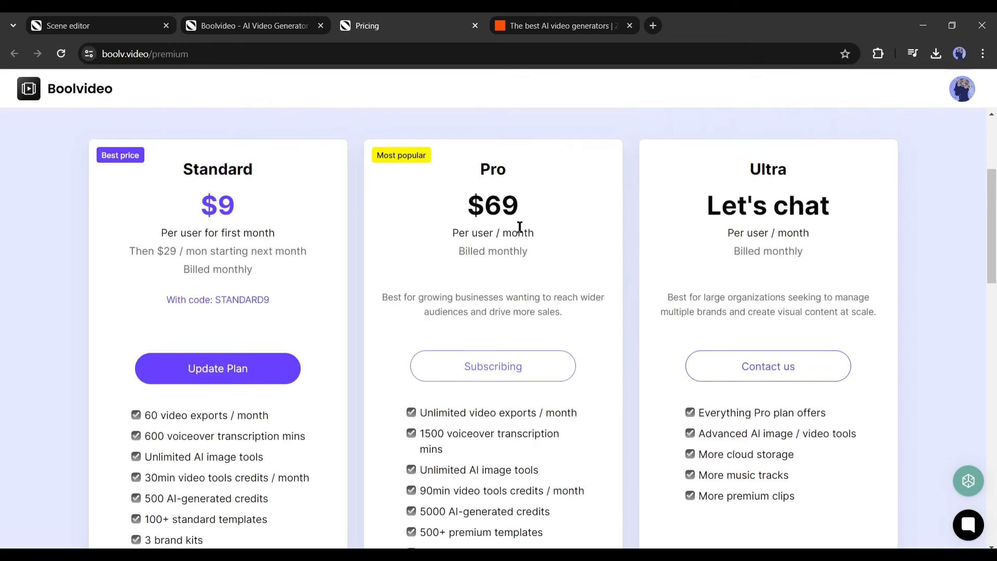
{"action": "left_click_drag", "start_coordinate": [479, 205], "coordinate": [554, 206]}
{"action": "left_click", "coordinate": [554, 205]}
Examine the Ultra plan's list of included features.
{"action": "left_click_drag", "start_coordinate": [700, 410], "coordinate": [800, 496]}
{"action": "left_click", "coordinate": [800, 134]}
{"action": "scroll", "coordinate": [776, 211], "scroll_direction": "up", "scroll_amount": 4}
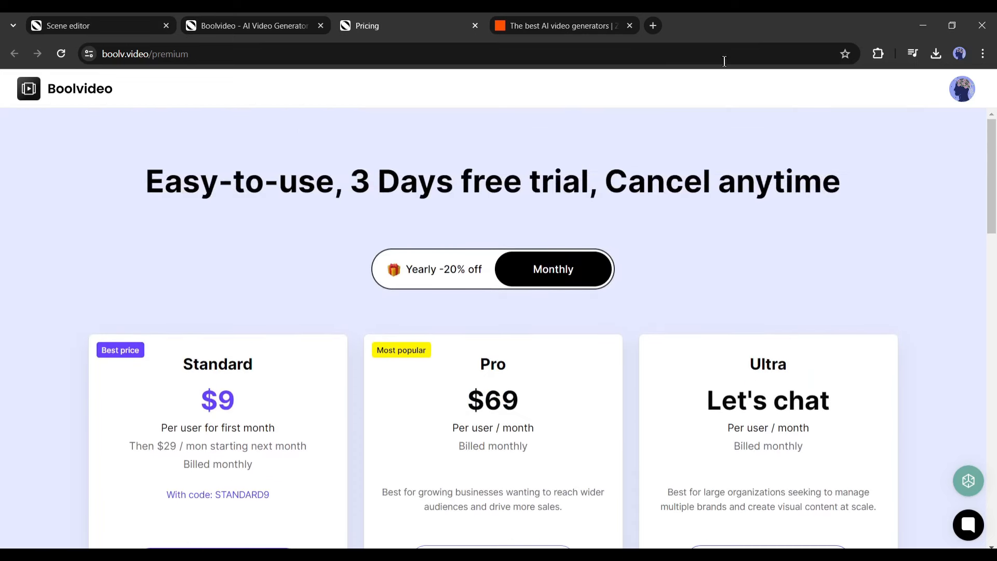
Switch the pricing to Yearly billing and review all three plans' prices and features.
{"action": "left_click", "coordinate": [421, 270]}
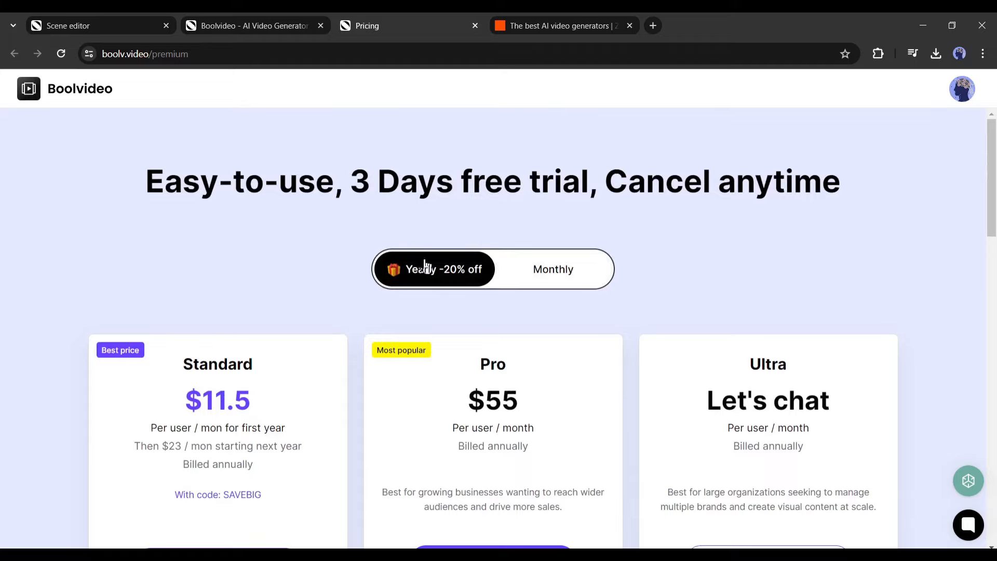
{"action": "scroll", "coordinate": [465, 275], "scroll_direction": "down", "scroll_amount": 13}
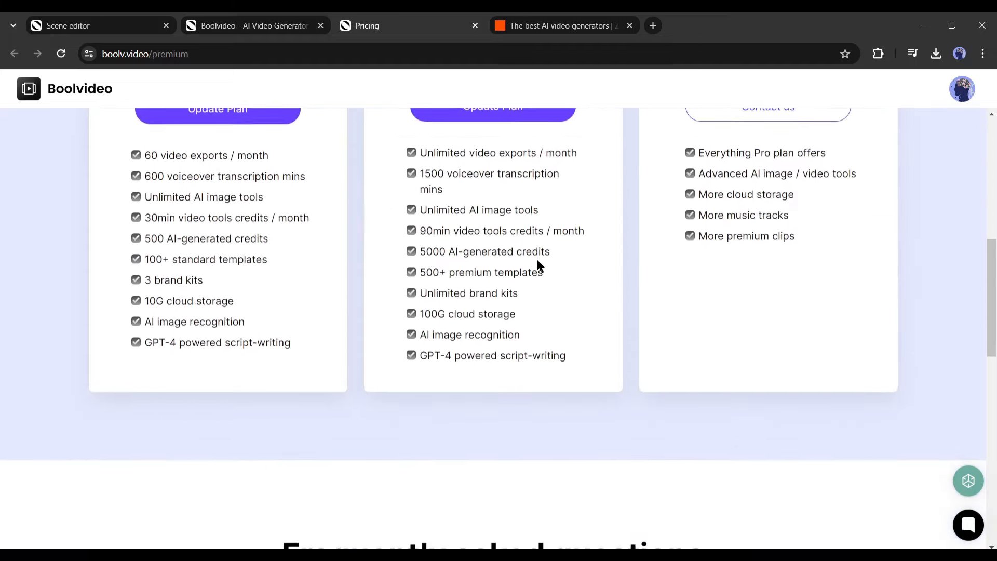
{"action": "scroll", "coordinate": [546, 263], "scroll_direction": "down", "scroll_amount": 2}
{"action": "scroll", "coordinate": [678, 252], "scroll_direction": "up", "scroll_amount": 14}
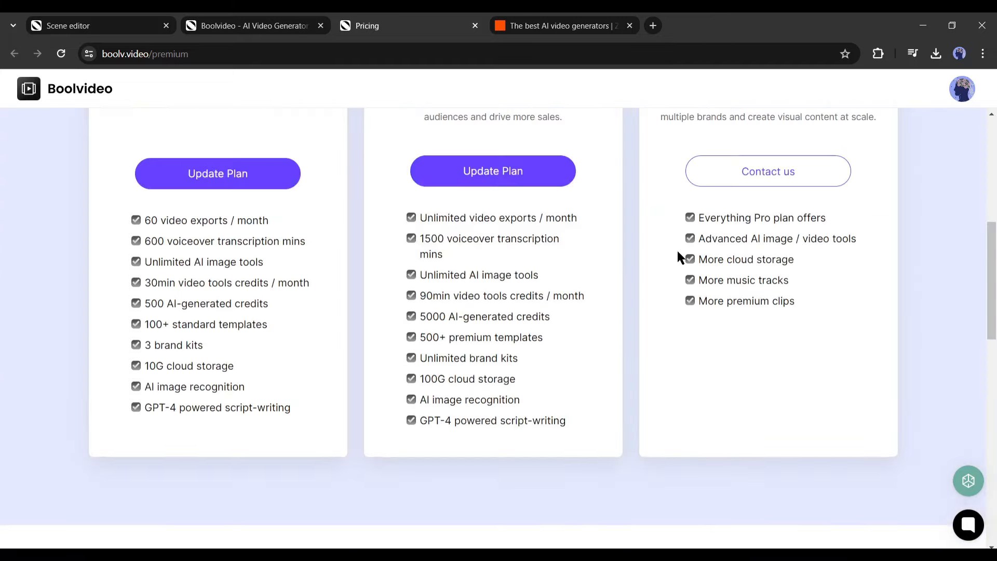
{"action": "scroll", "coordinate": [678, 252], "scroll_direction": "up", "scroll_amount": 1}
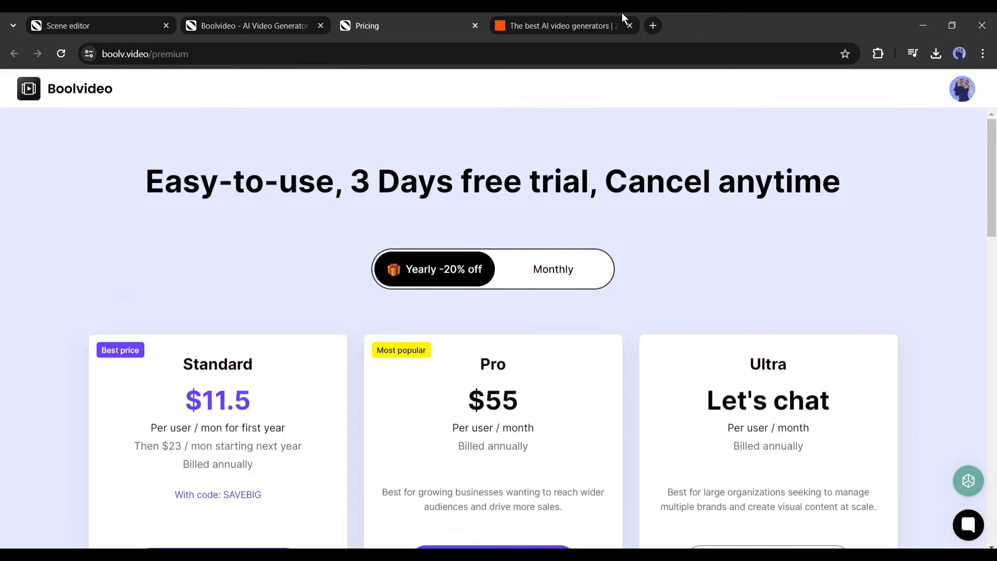
Switch to the Boolvideo home page and look over its AI video creation features.
{"action": "left_click", "coordinate": [264, 15]}
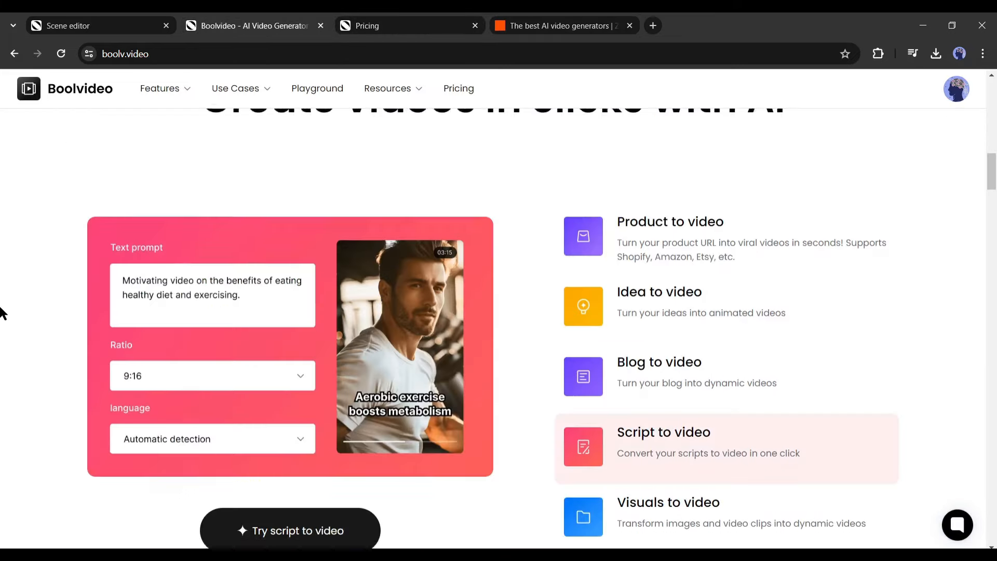
{"action": "scroll", "coordinate": [2, 314], "scroll_direction": "down", "scroll_amount": 7}
{"action": "scroll", "coordinate": [1, 314], "scroll_direction": "up", "scroll_amount": 10}
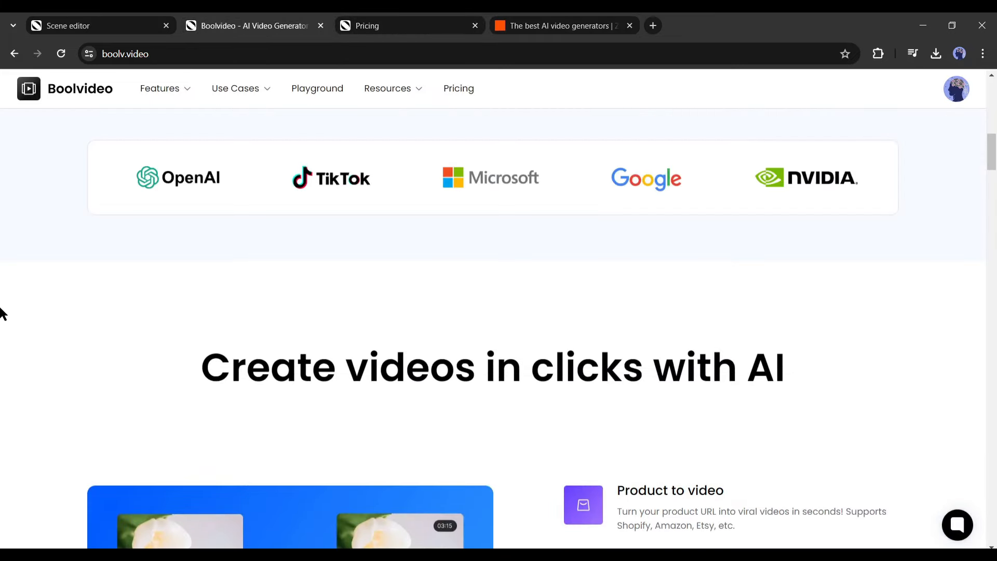
{"action": "scroll", "coordinate": [2, 314], "scroll_direction": "up", "scroll_amount": 10}
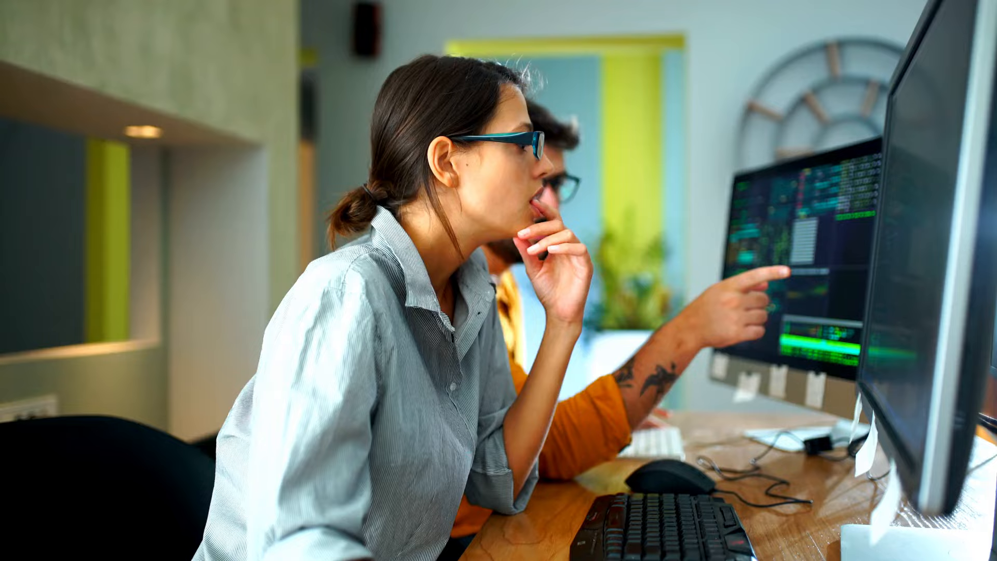